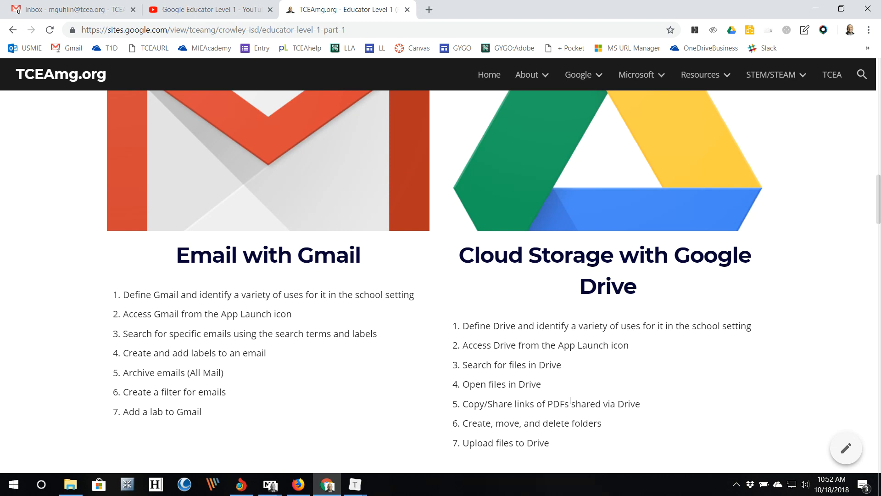
Switch to the Gmail inbox and open Google Drive from its Google apps launcher
click(103, 13)
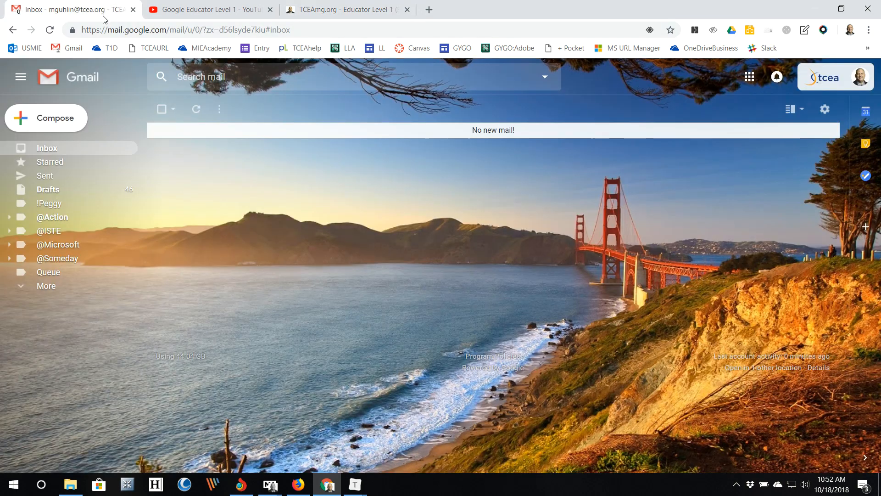
click(749, 77)
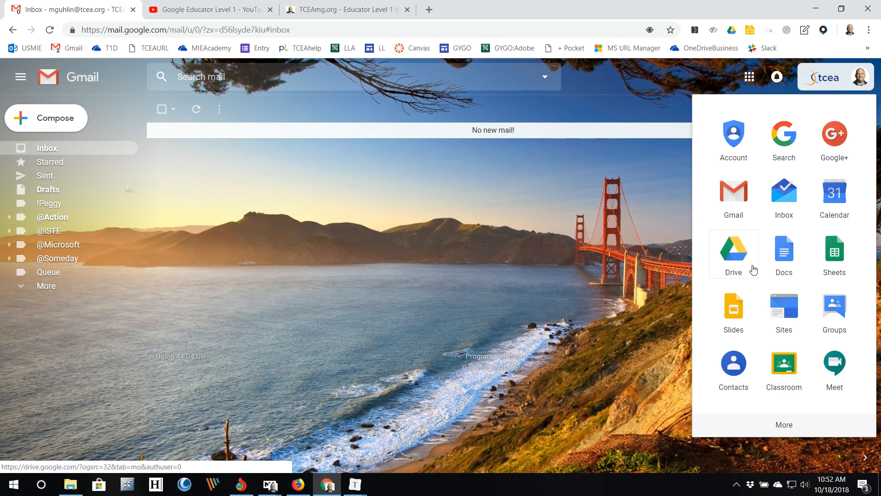
click(732, 250)
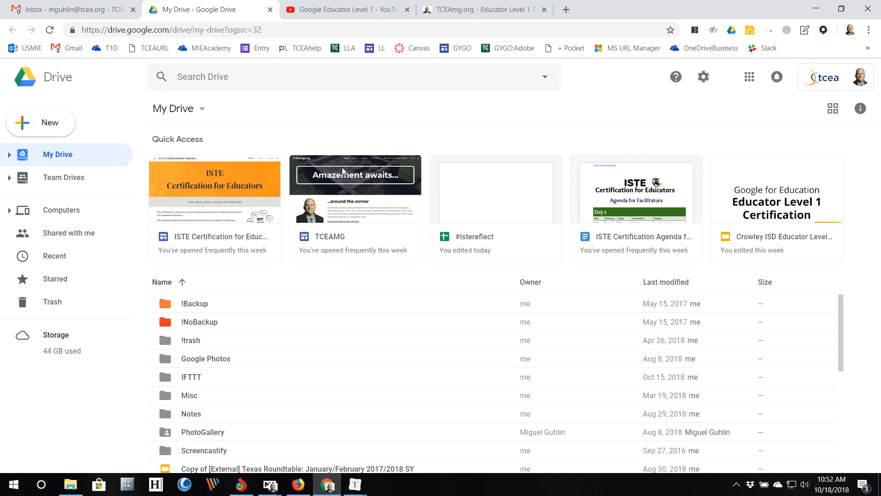
click(342, 168)
Review the kinds of folders, uploads and Google files that can be created in Drive, without creating any
click(27, 128)
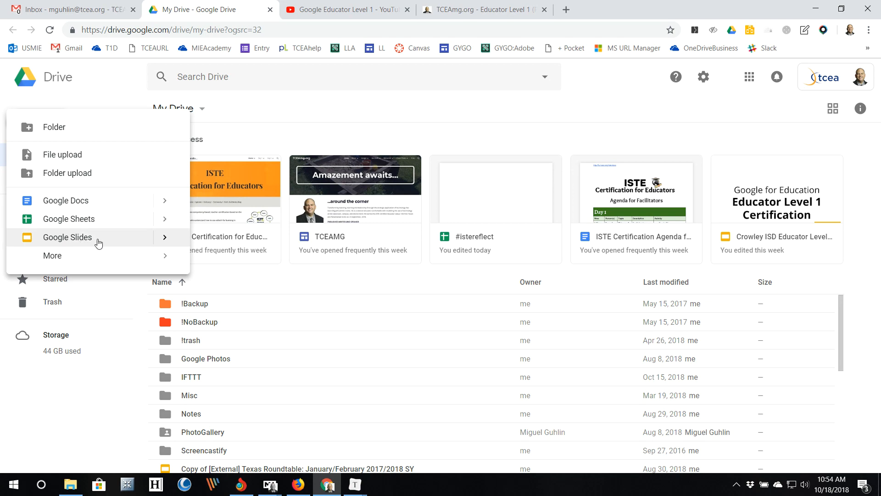
mouse_move(94, 256)
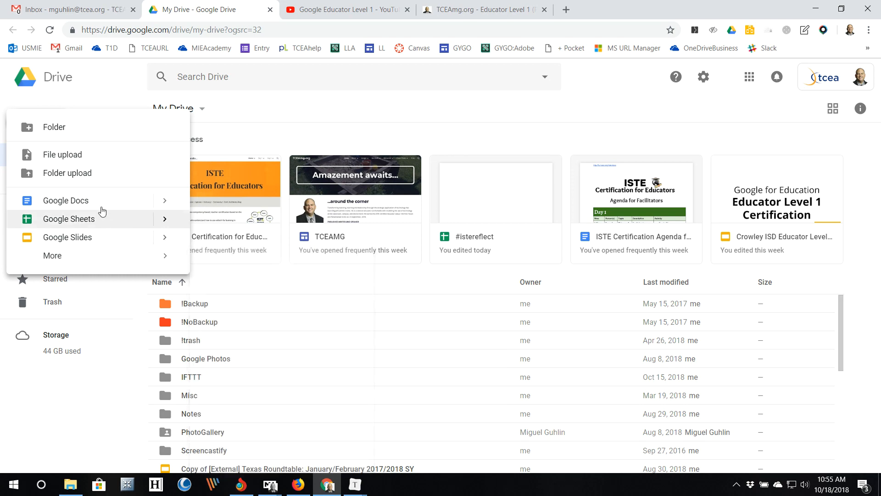
click(59, 103)
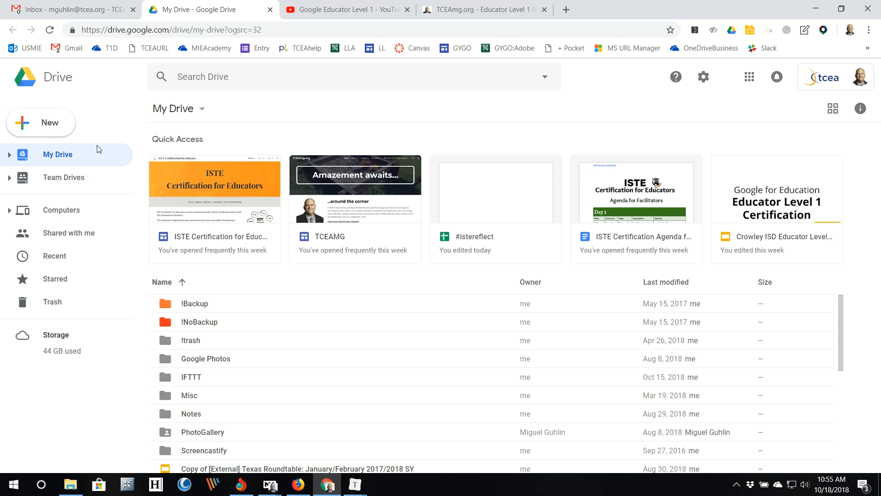
Show where Drive is listed among the Google apps in Gmail, and return to My Drive
click(100, 13)
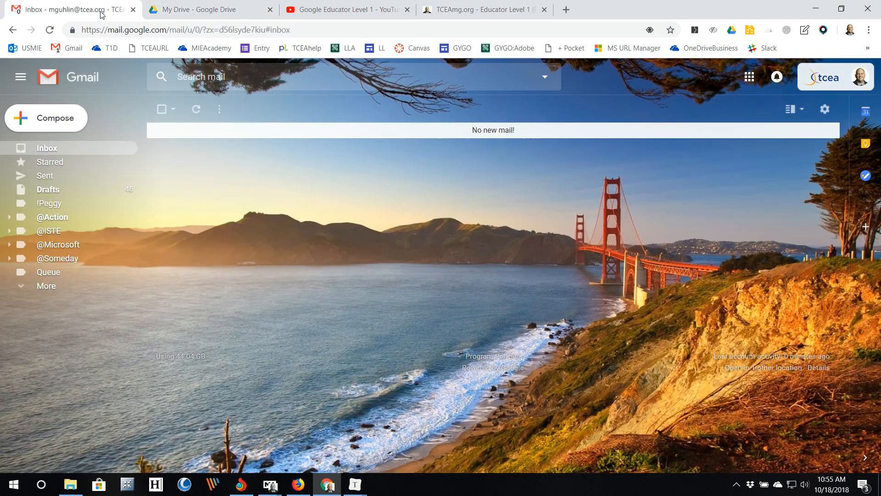
click(748, 79)
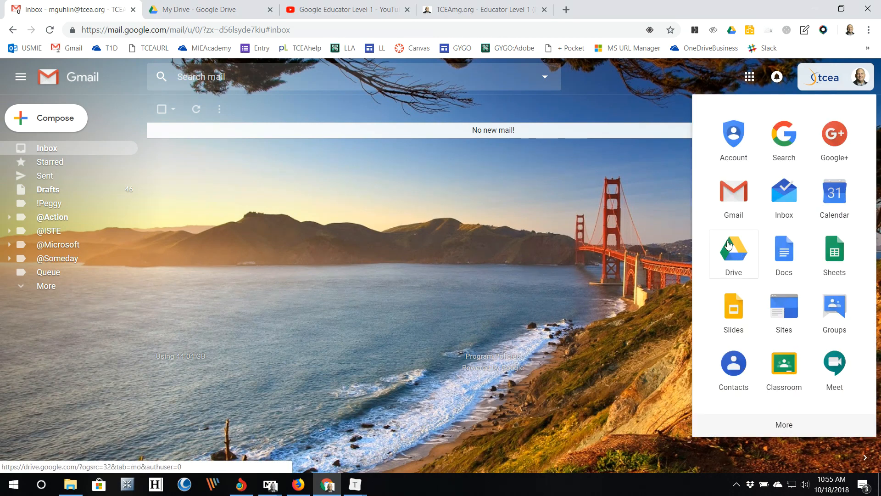
click(216, 12)
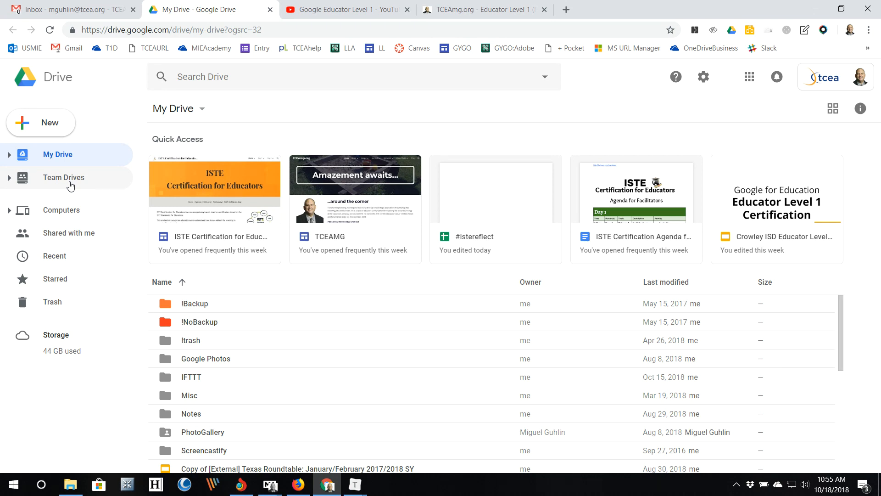
Look through Drive's My Laptop folder under Computers and its Shared with me, Recent and Starred file lists
click(9, 211)
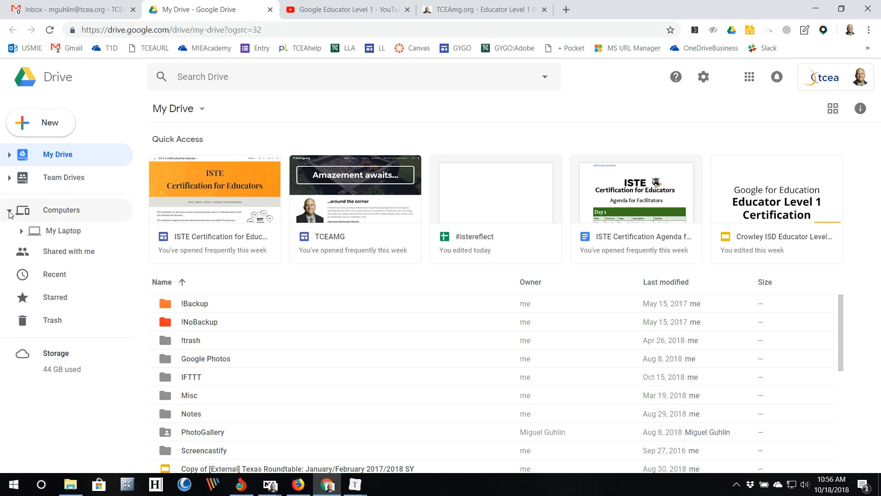
click(43, 235)
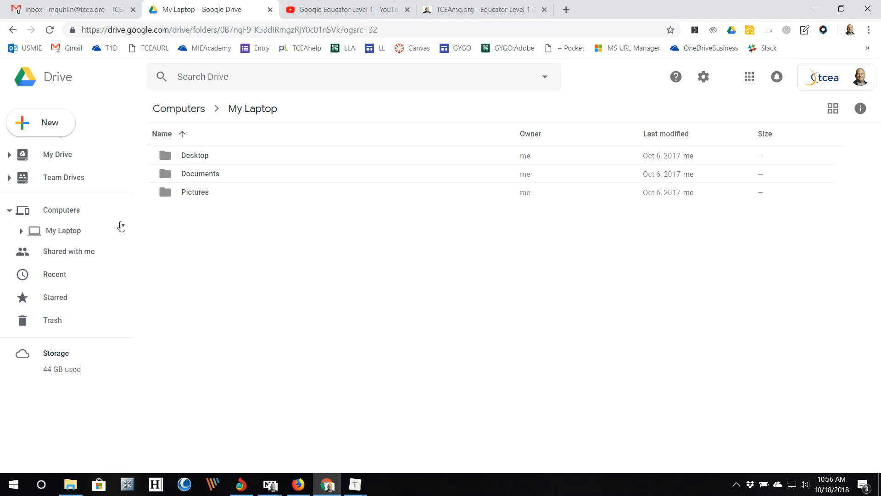
click(54, 253)
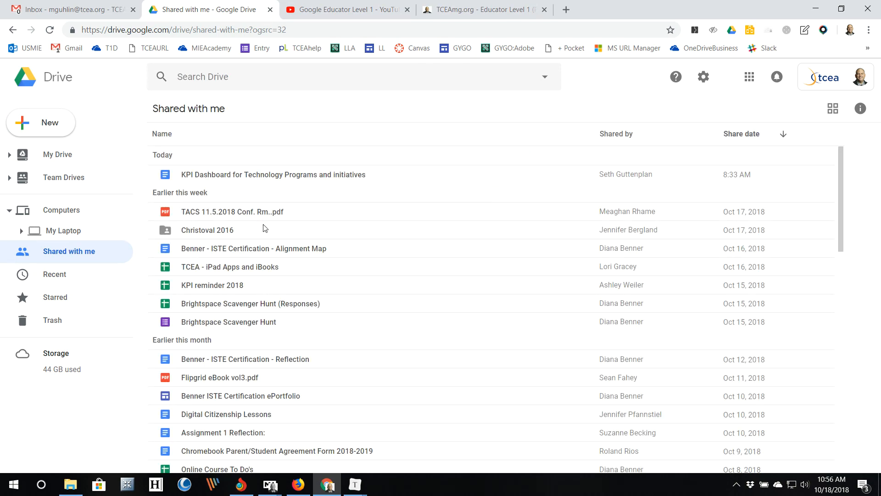
scroll(264, 228, down, 3)
scroll(265, 228, down, 6)
scroll(264, 228, up, 6)
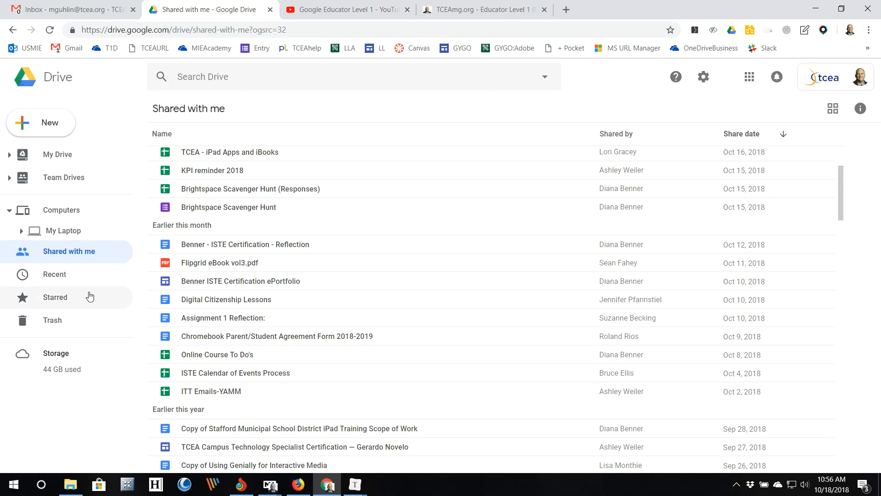
click(69, 280)
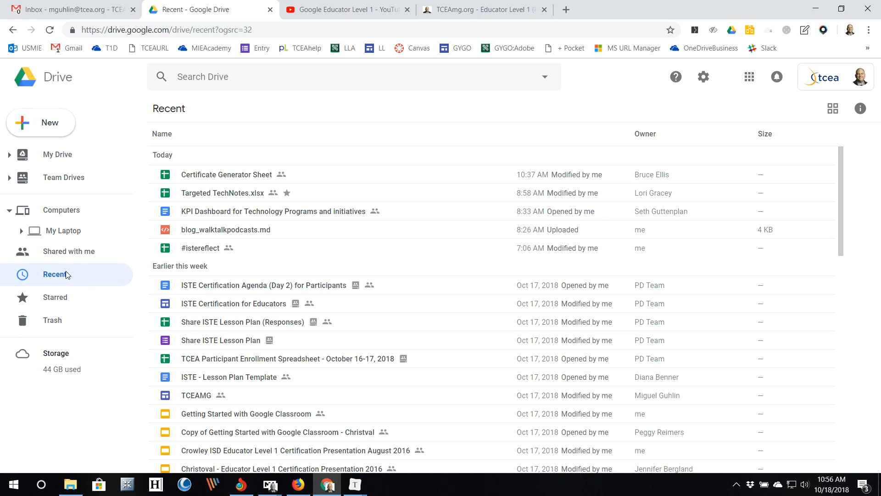
click(66, 298)
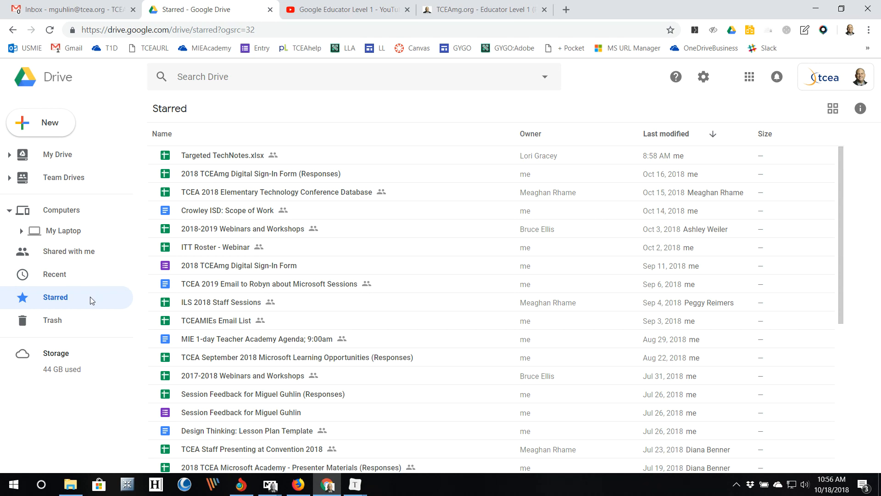
Permanently empty the trash for My Drive
click(84, 325)
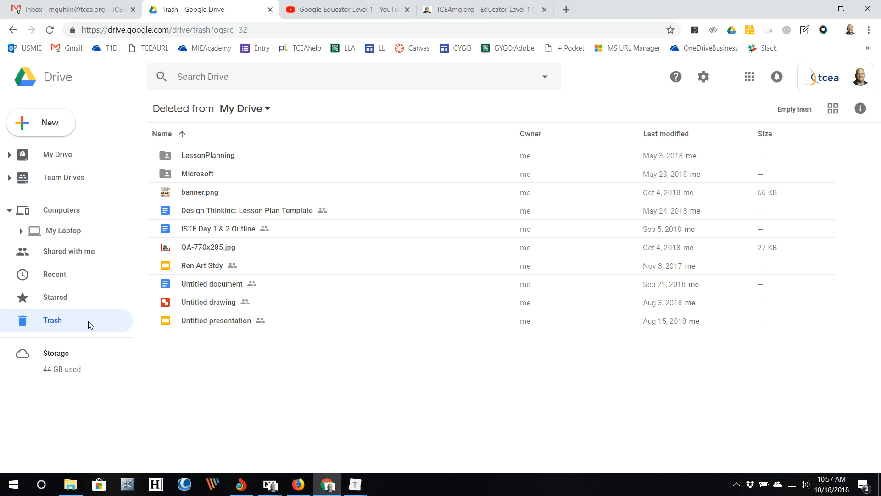
click(265, 111)
click(268, 135)
click(786, 113)
click(491, 304)
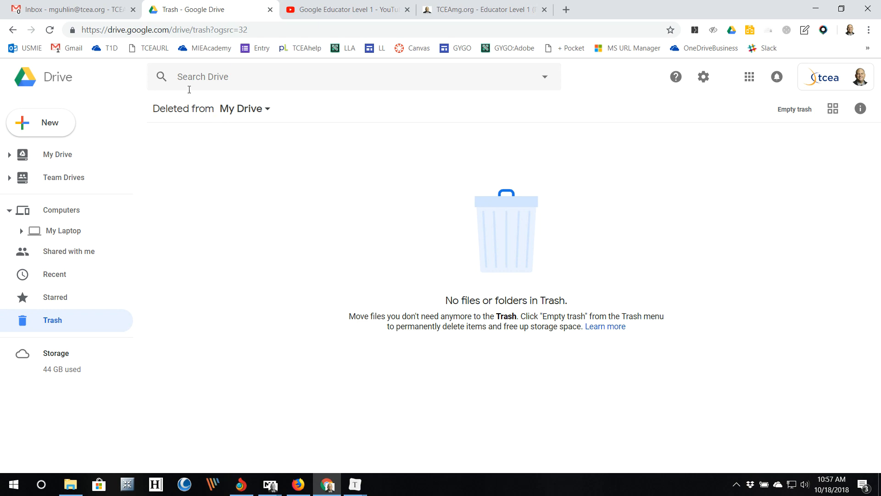
Run an advanced Drive search for files owned by a specific person, entering the colleague's e-mail, and look through the matching files
click(200, 74)
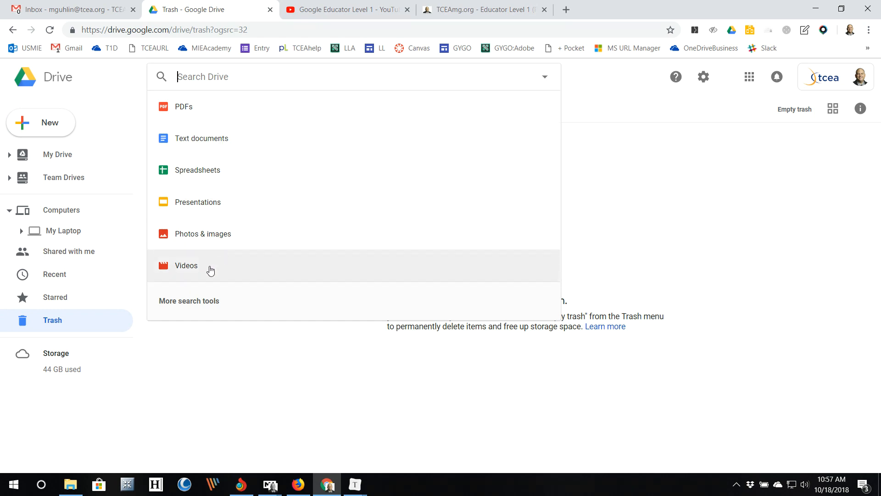
click(182, 305)
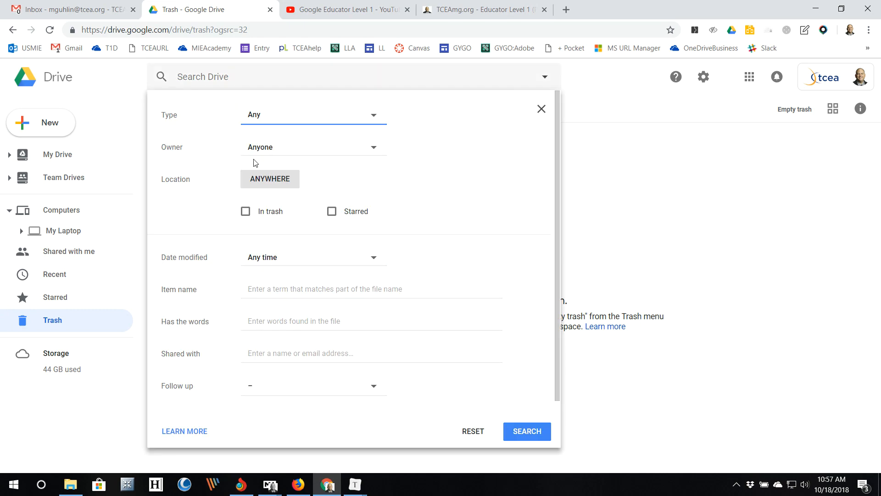
click(269, 149)
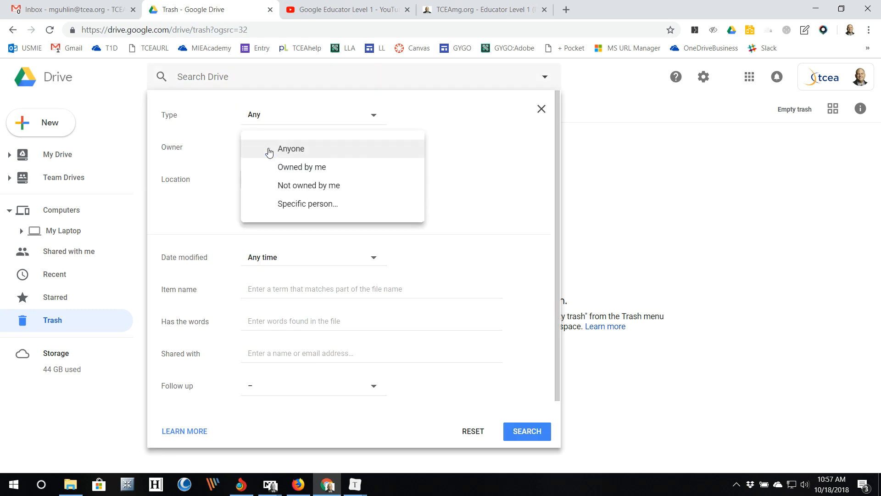
click(321, 208)
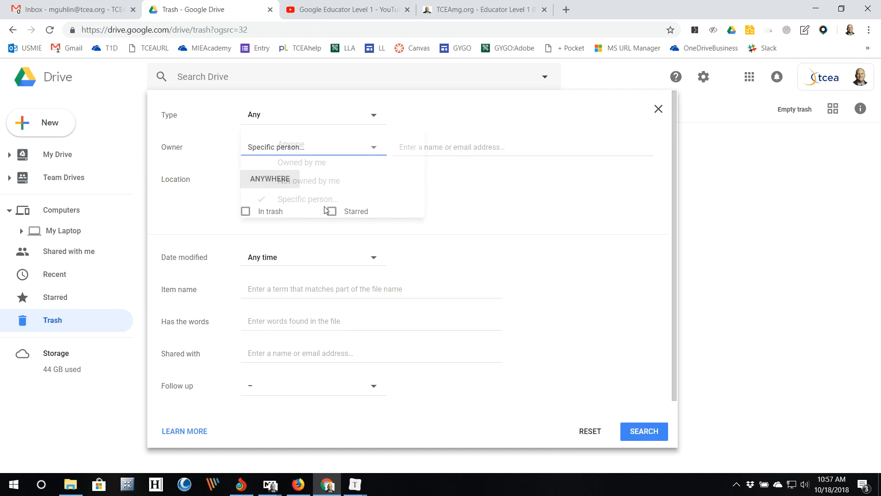
click(421, 147)
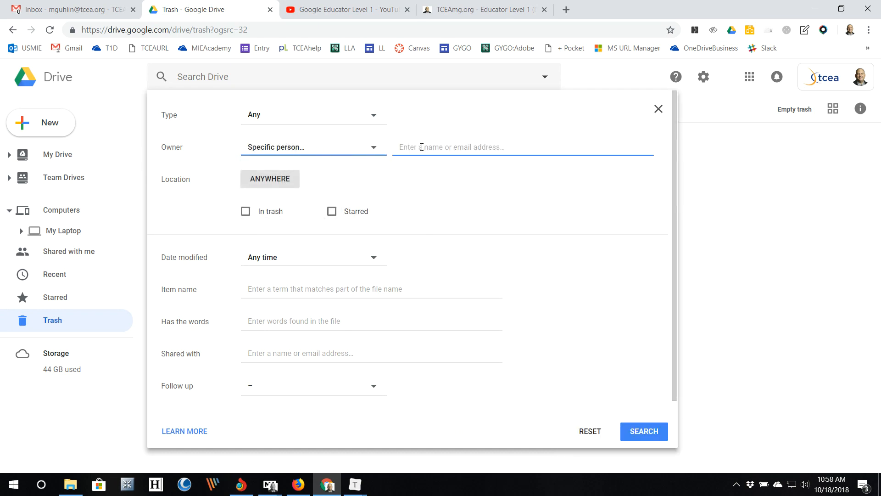
text(preimers)
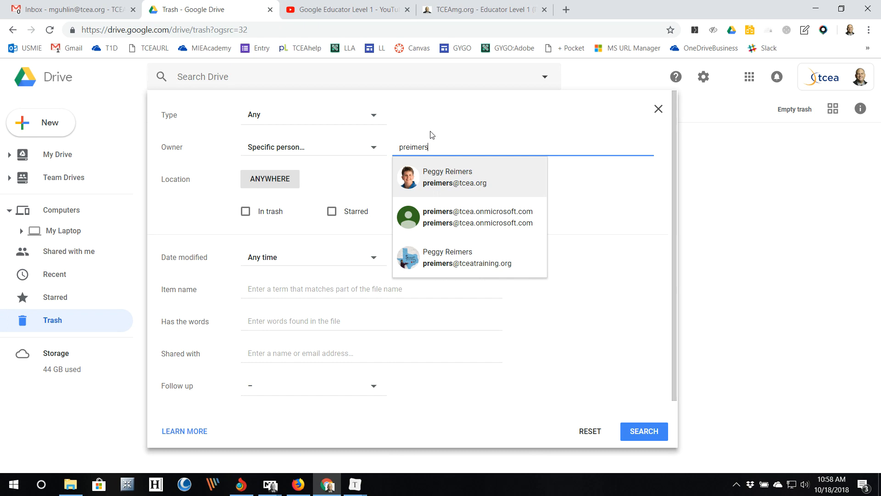
key(Return)
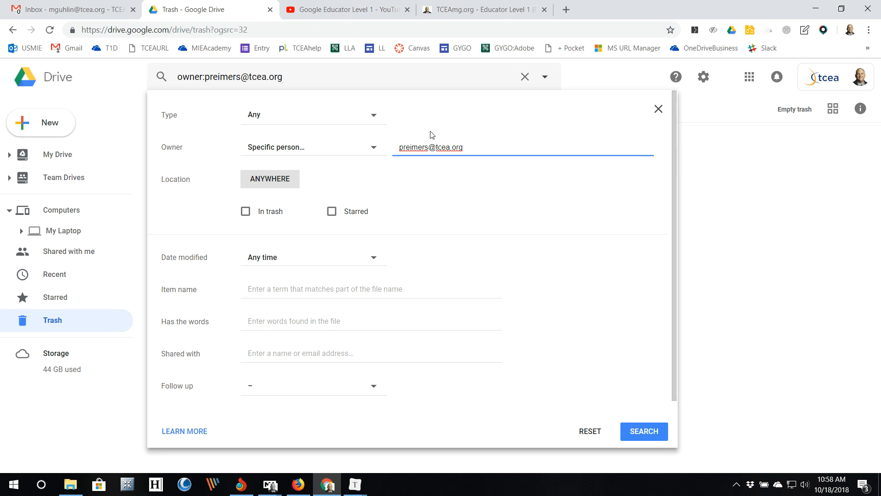
click(650, 434)
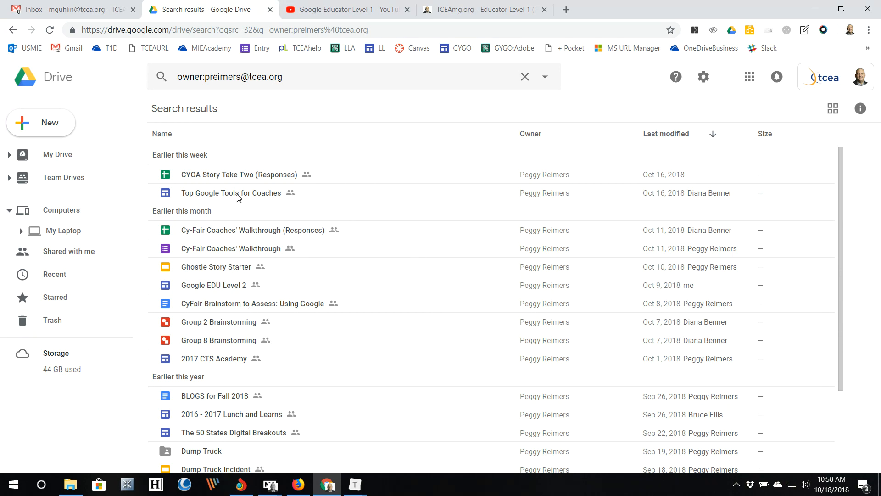
scroll(252, 223, down, 4)
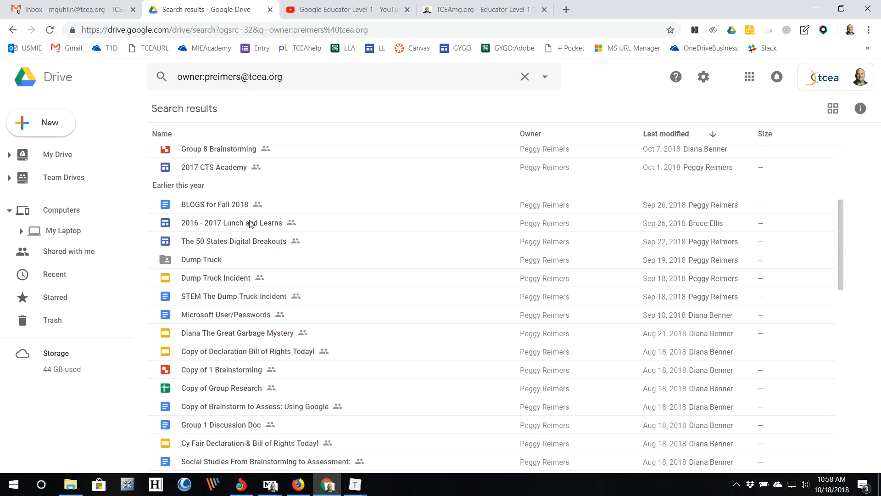
scroll(251, 223, up, 4)
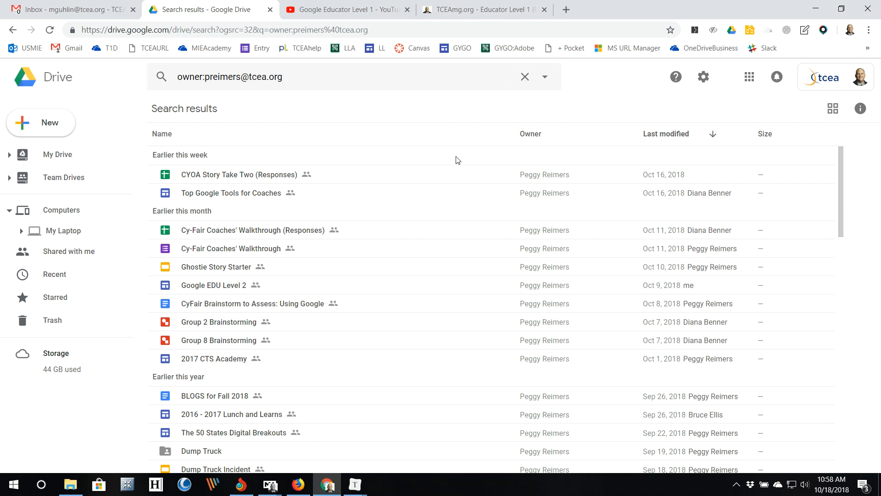
Clear the owner search and look up "top google coach" in Drive
click(525, 76)
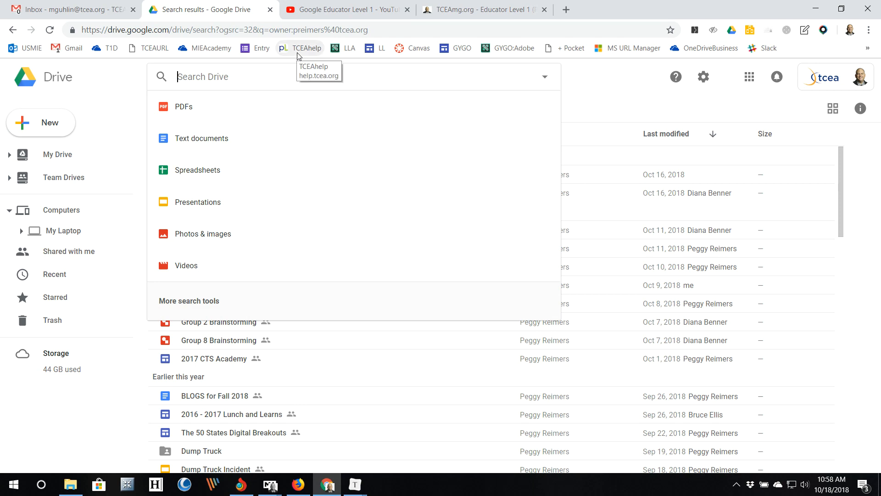
text(to)
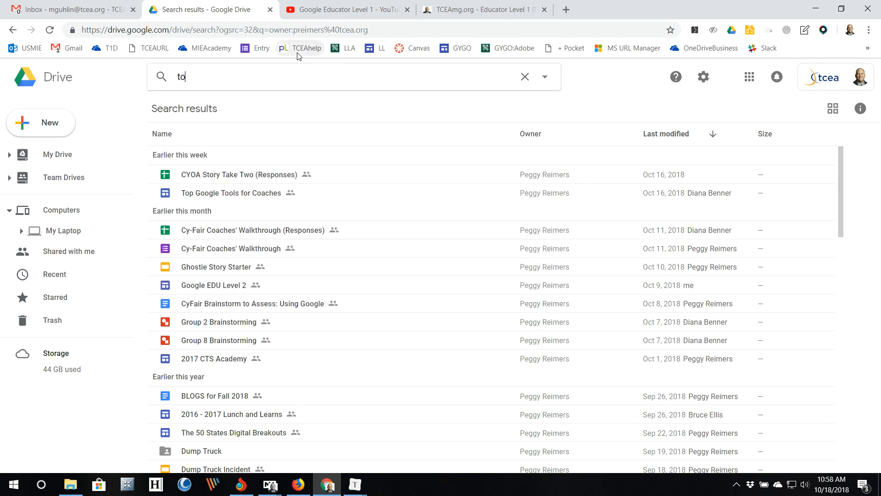
text(p google coach)
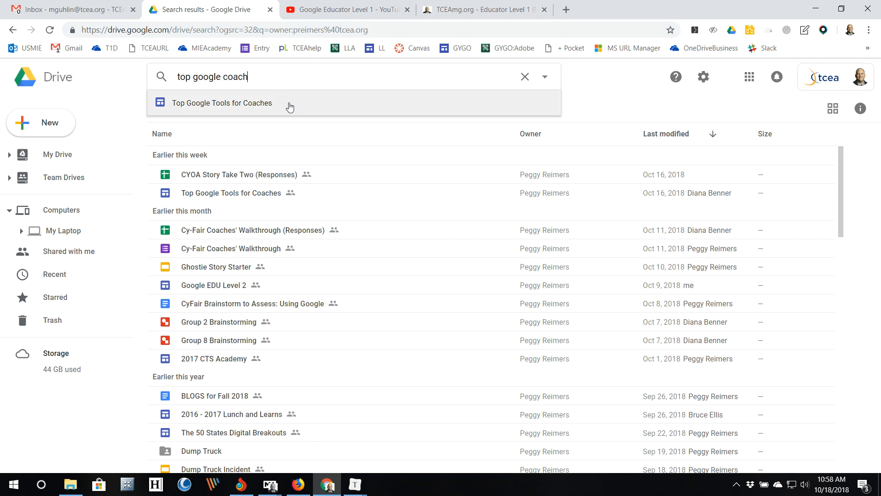
Replace the search text with "brainstorming", review the suggested items and dismiss the suggestions
drag(262, 74, 141, 69)
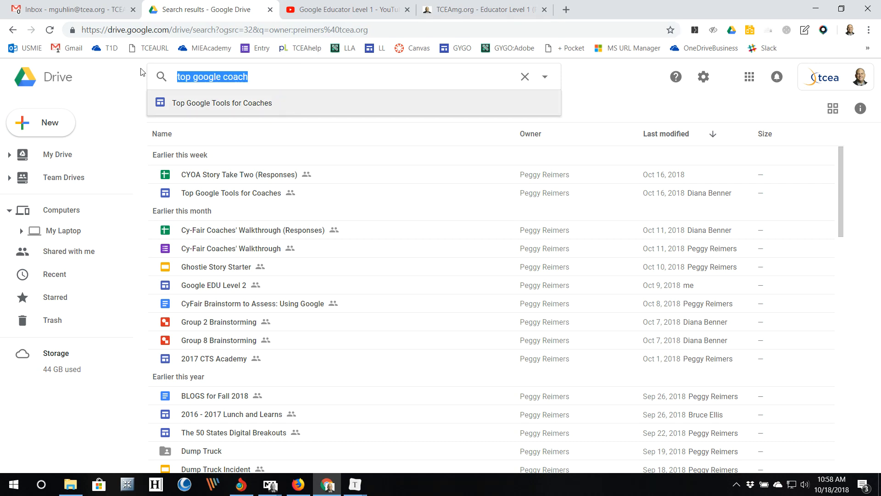
text(brainstorming)
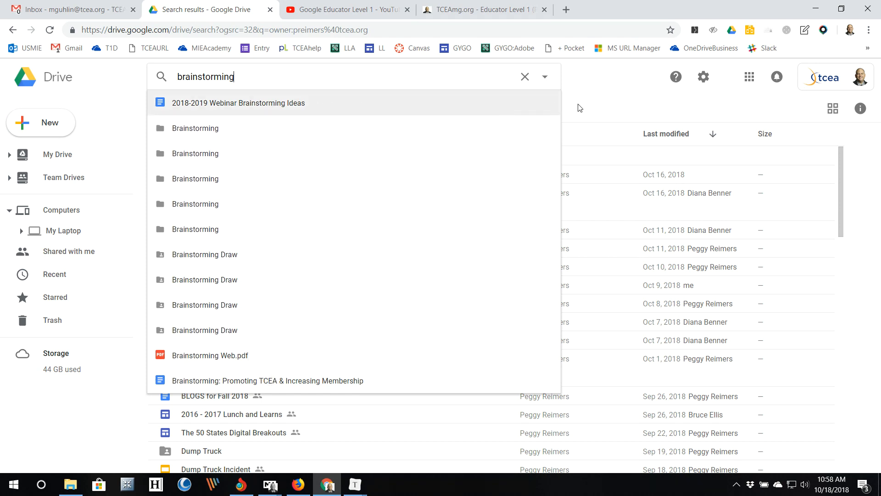
click(590, 107)
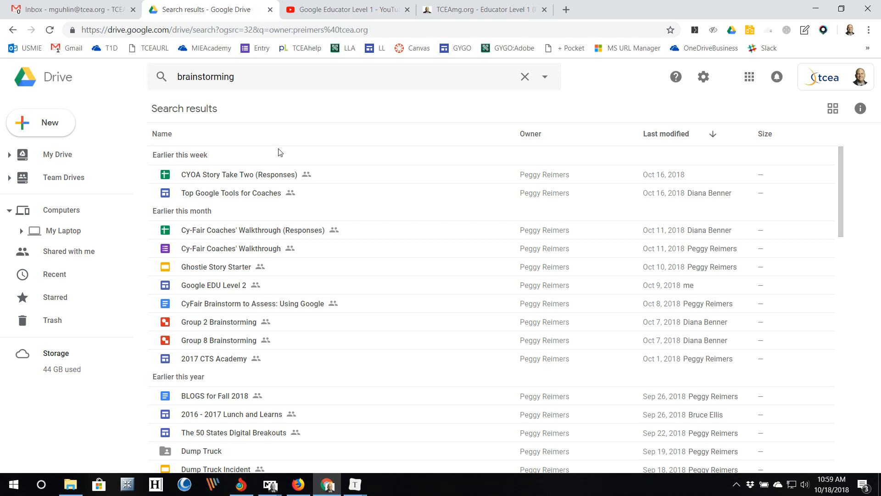
Open the Ghostie Story Starter presentation from the file list and return to the Drive search results
click(166, 270)
double_click(167, 270)
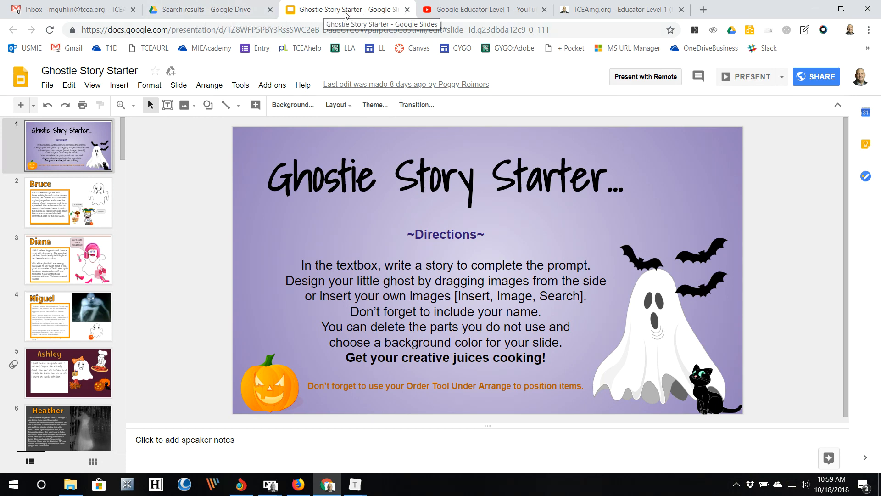
click(201, 13)
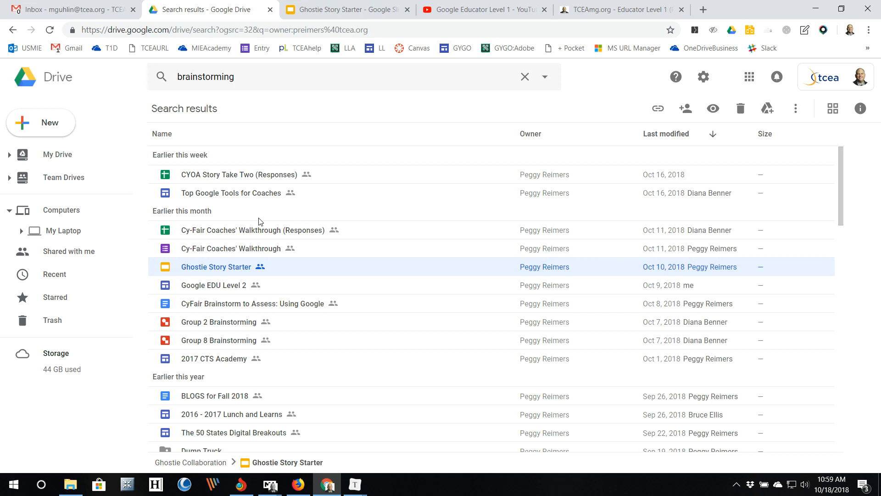
Open the !NoBackup folder in My Drive and look through its contents down to the individual files
click(70, 161)
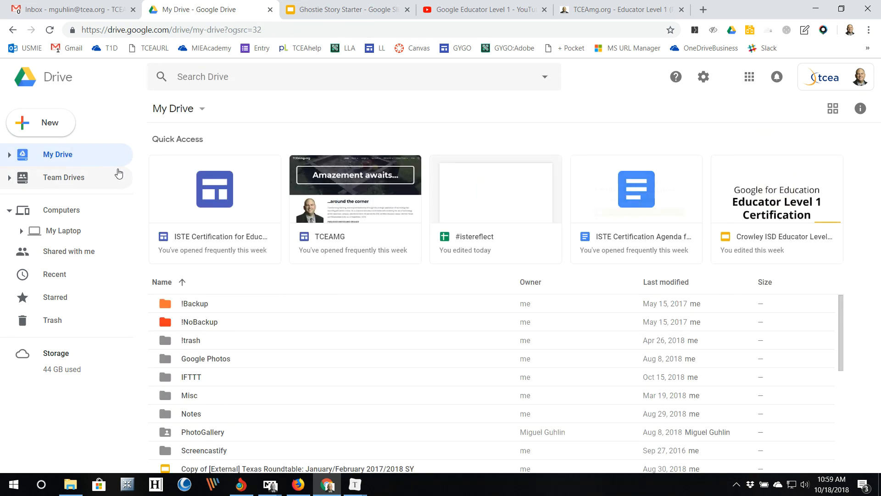
double_click(209, 324)
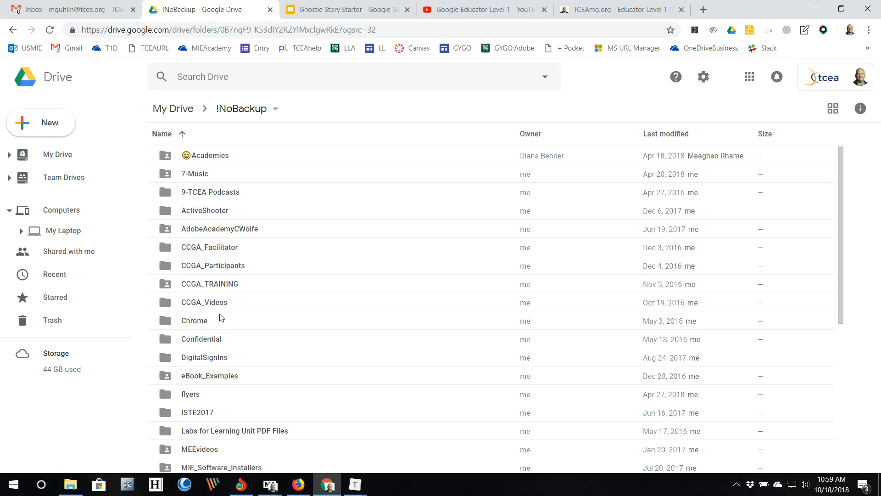
scroll(219, 320, down, 3)
scroll(222, 317, down, 1)
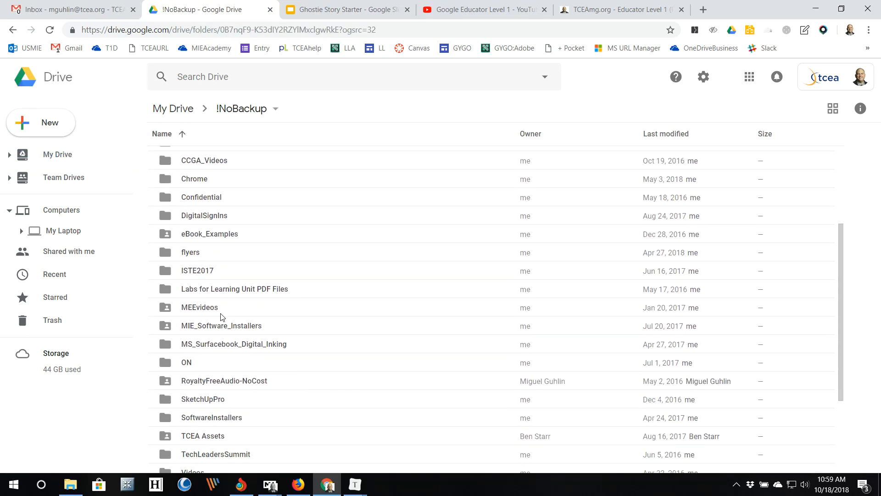
scroll(222, 316, down, 2)
scroll(222, 374, down, 1)
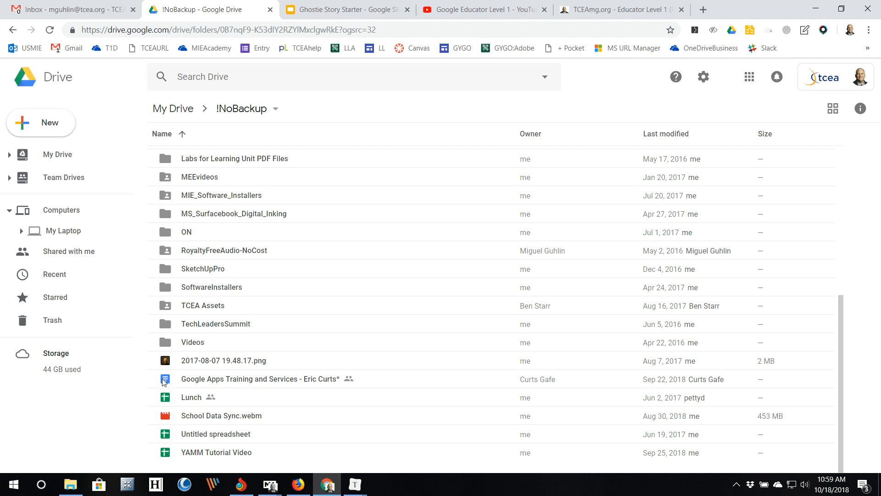
Copy the sharing link of the Google Apps Training and Services document and close its sharing settings
click(164, 381)
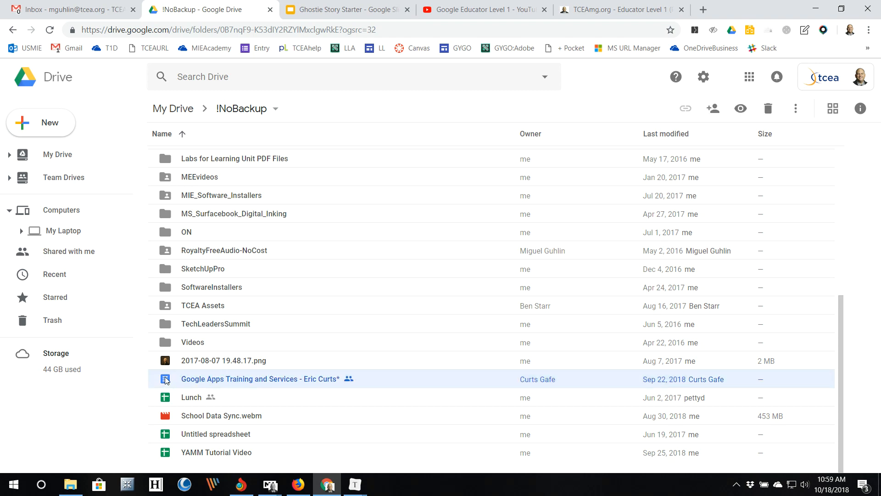
right_click(230, 381)
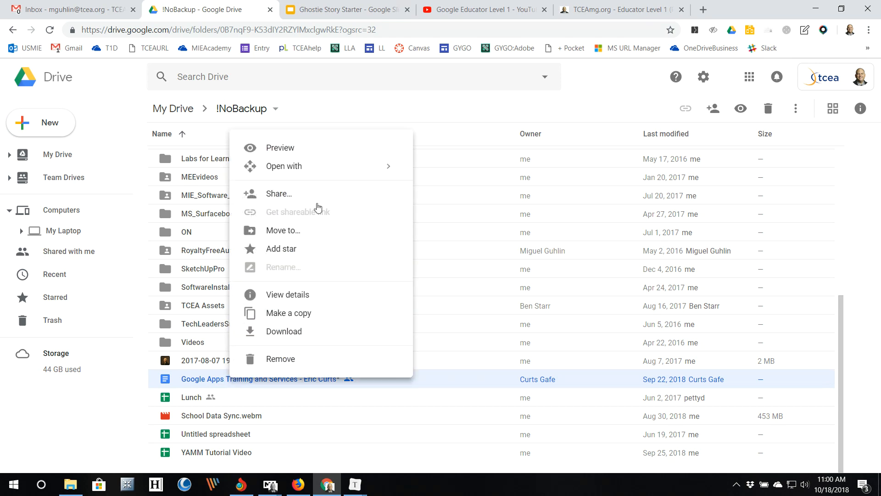
click(289, 196)
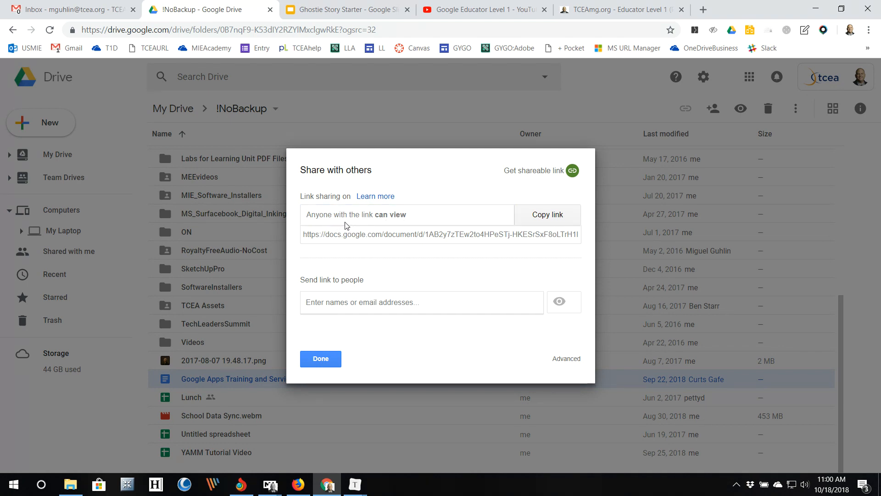
click(384, 225)
click(543, 215)
click(337, 359)
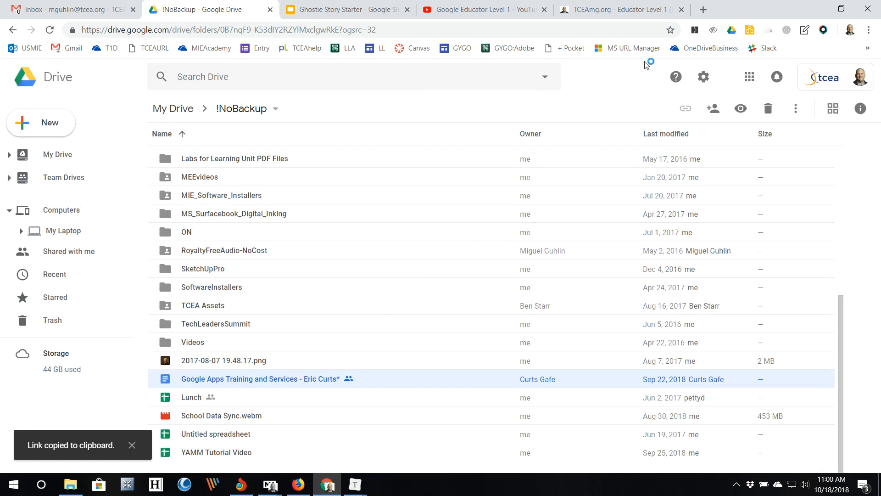
Open the copied document link in a new browser tab, look through the document and close the tab
click(705, 11)
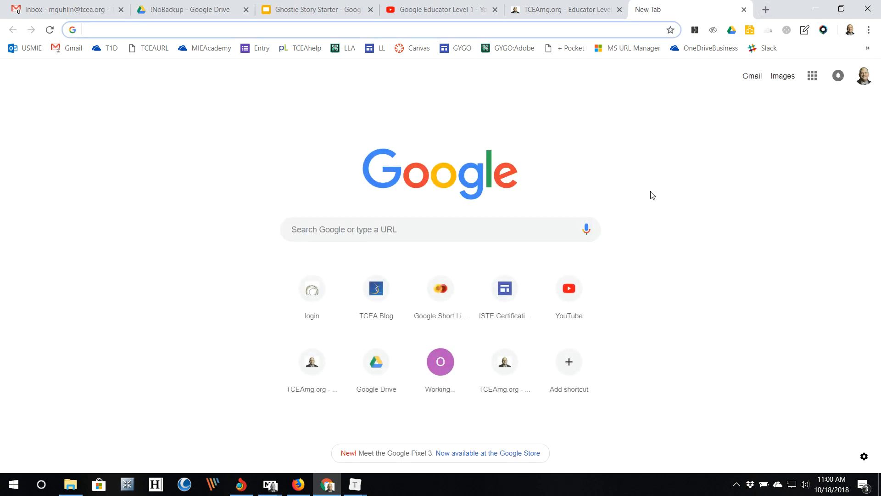
key(ctrl+v)
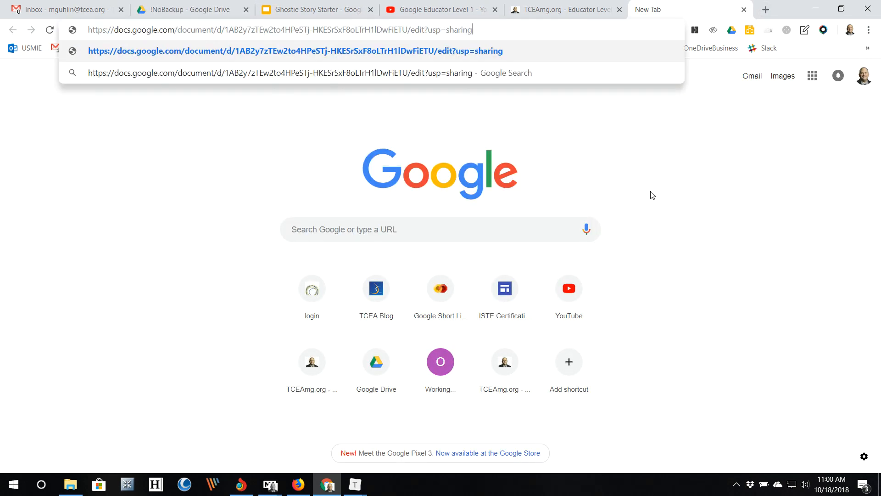
key(Return)
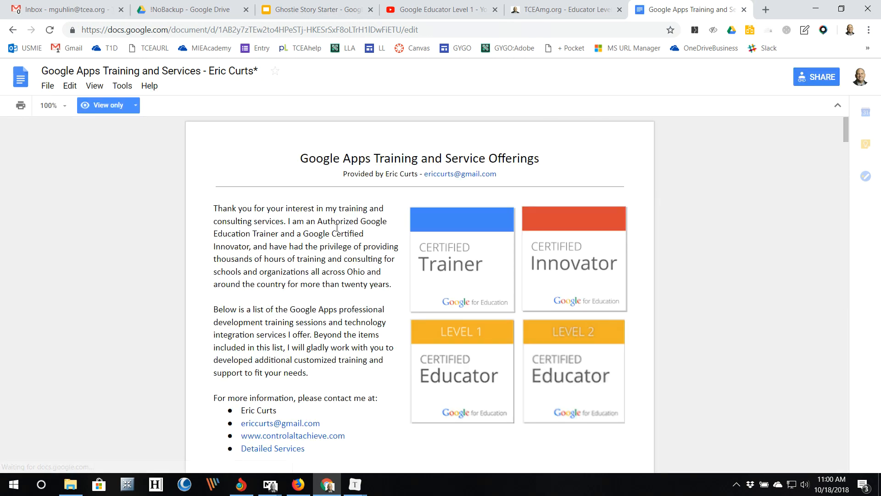
scroll(316, 237, down, 5)
scroll(315, 237, down, 10)
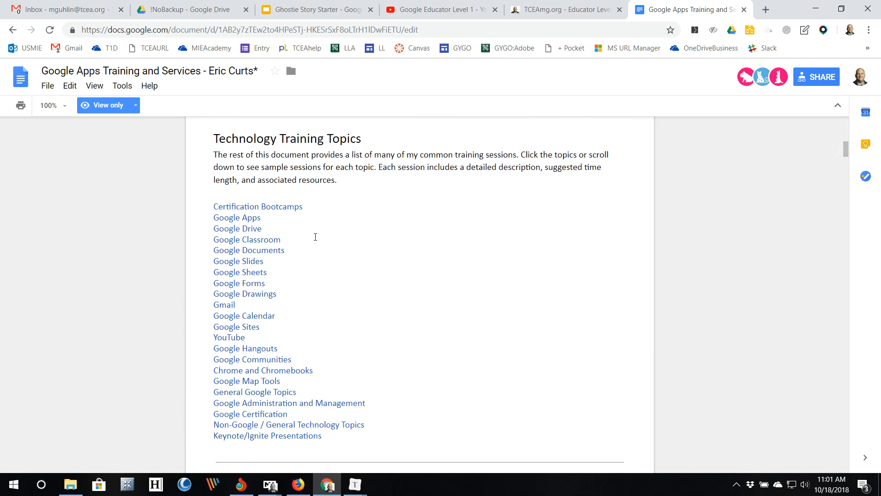
scroll(315, 236, up, 10)
scroll(353, 247, up, 1)
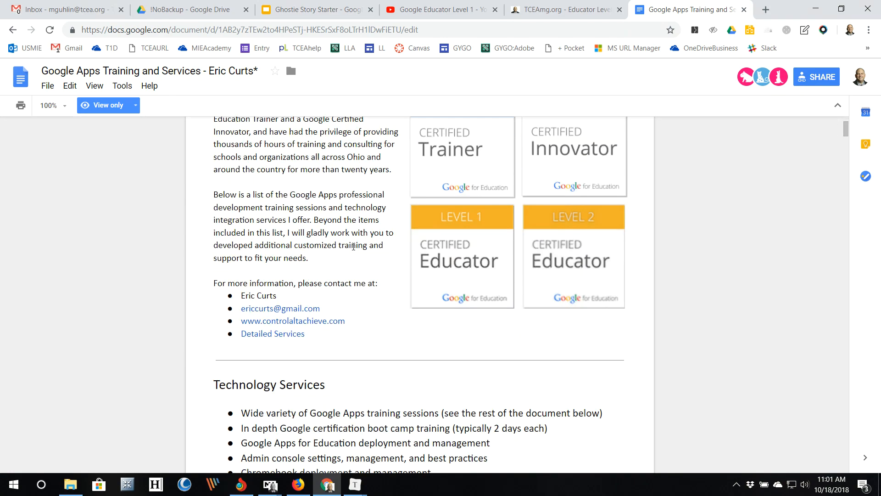
click(744, 9)
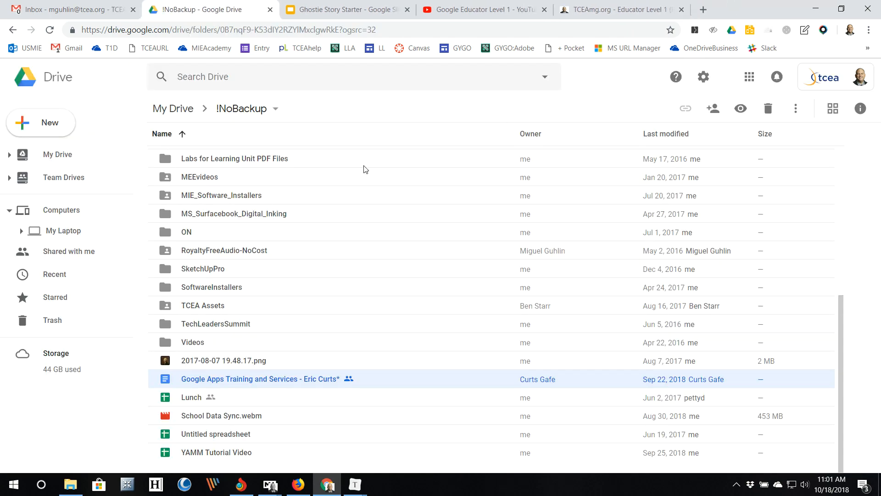
Review the full link-sharing options of the Ghostie Story Starter presentation and leave its sharing settings without saving changes
click(324, 10)
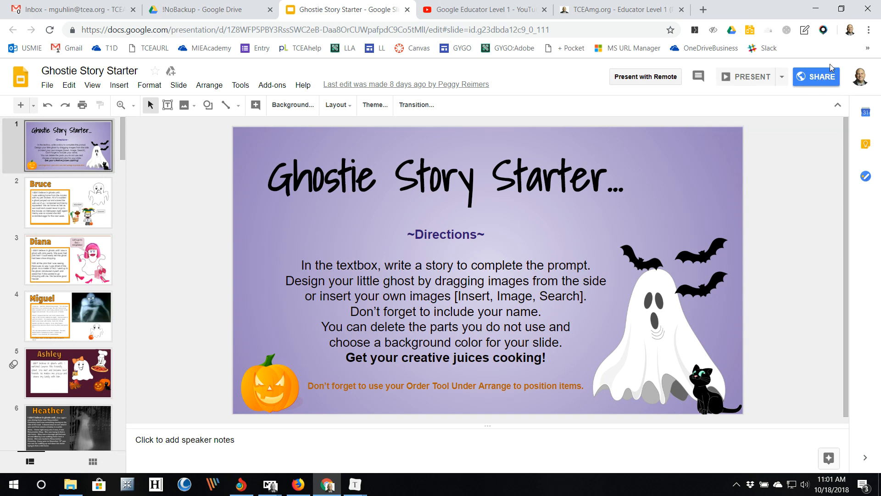
click(810, 77)
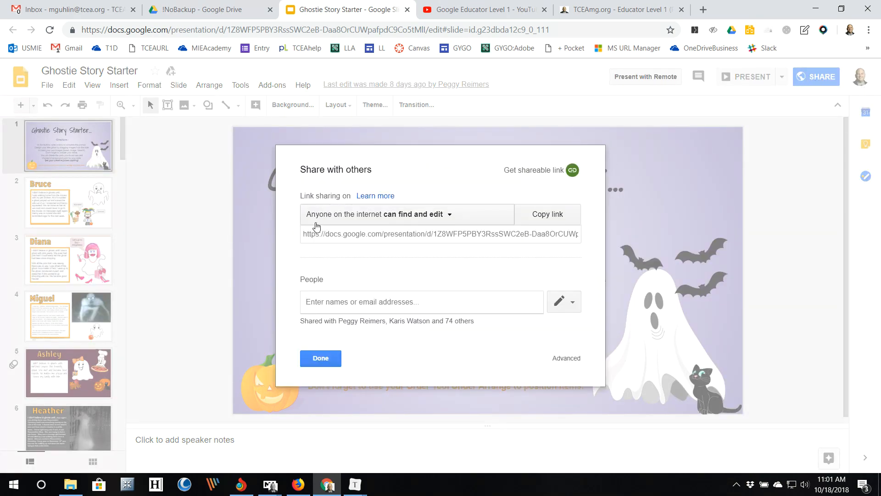
click(445, 219)
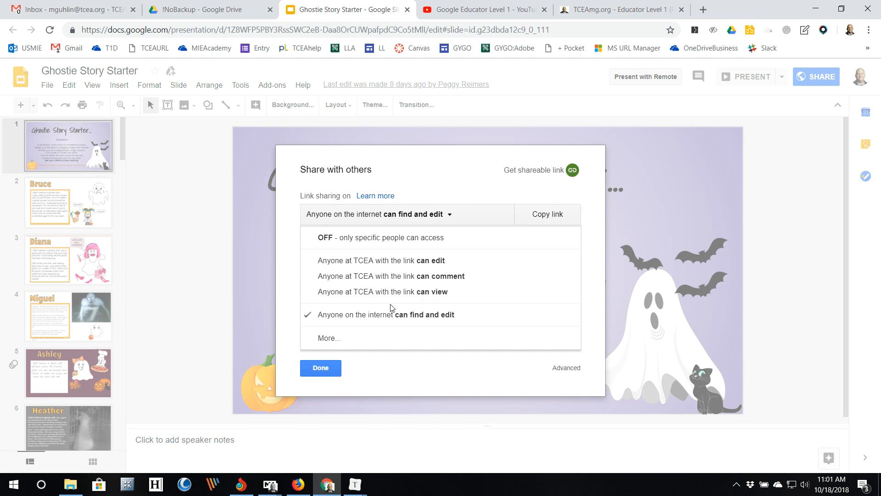
click(328, 339)
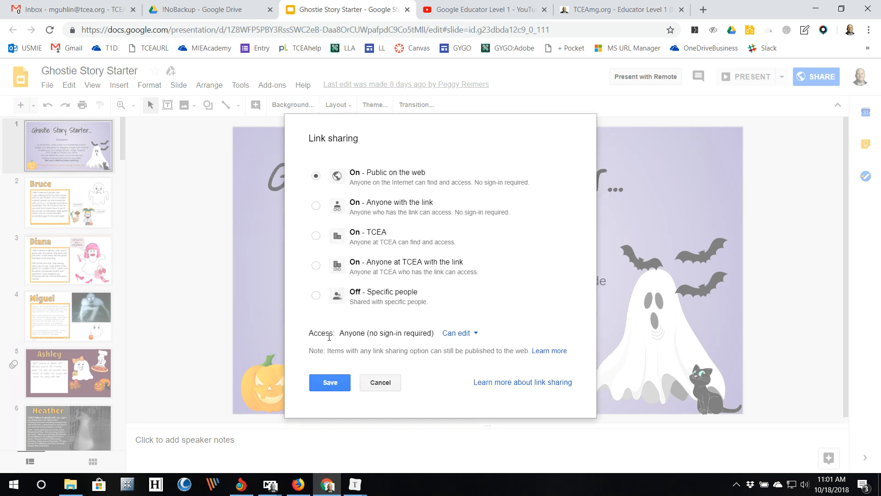
click(316, 206)
click(317, 177)
click(380, 383)
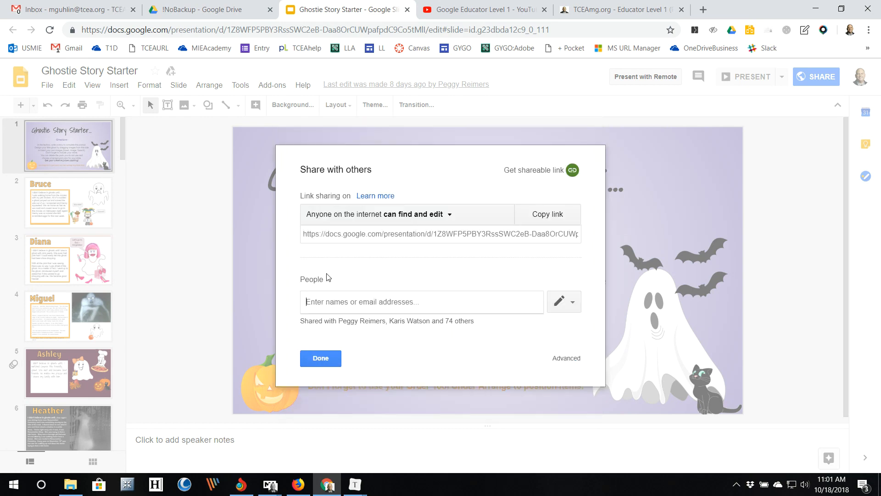
click(324, 363)
Return to Drive, search it for "pdf" and look through the matching files
click(224, 9)
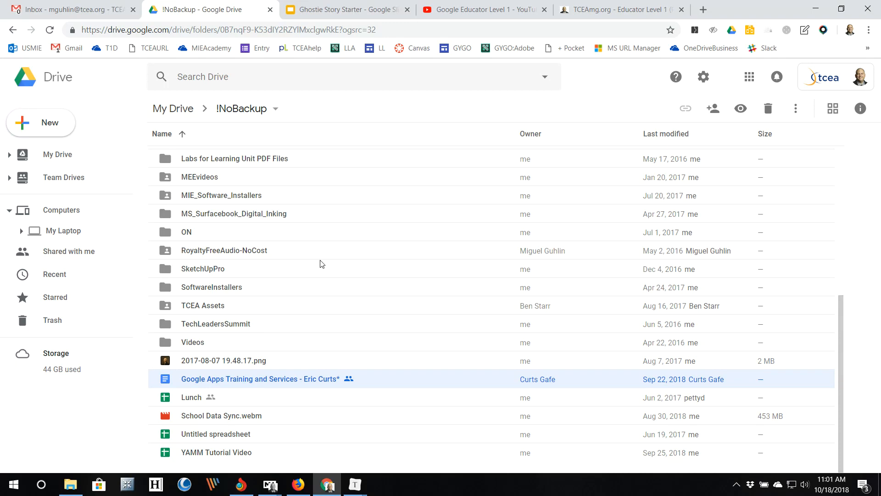
click(253, 73)
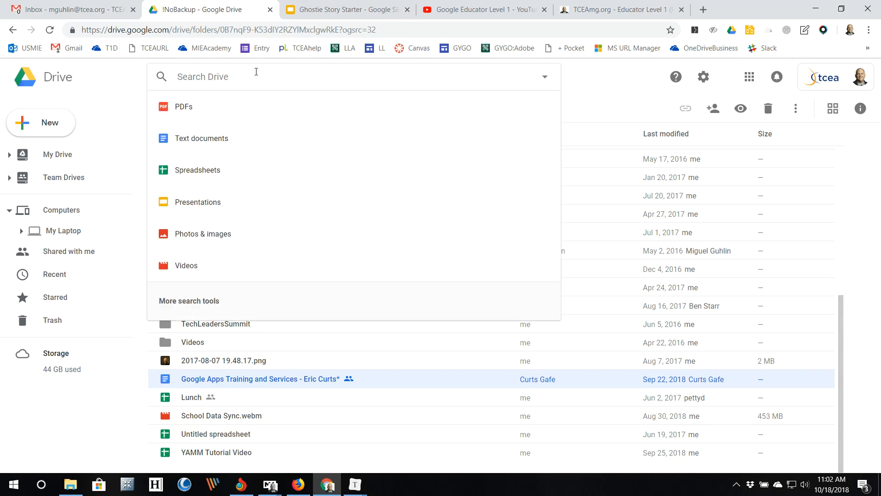
text(pdf)
key(Return)
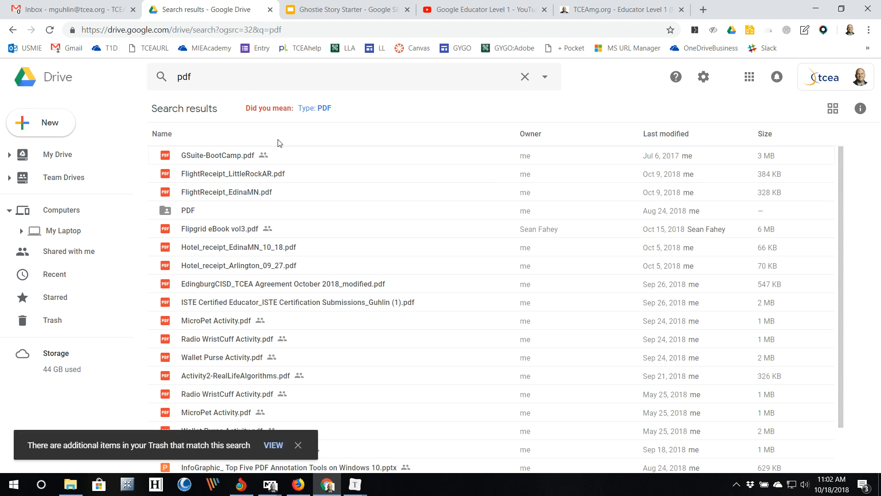
scroll(275, 159, down, 3)
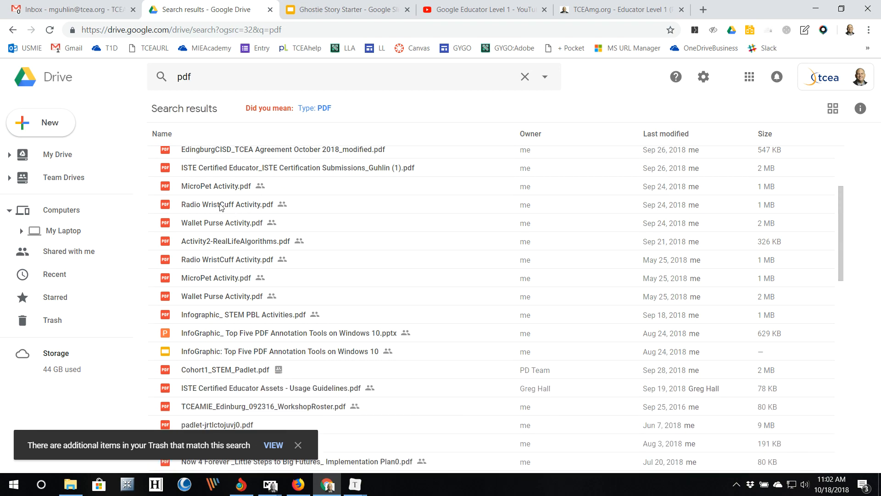
Preview Radio WristCuff Activity.pdf from the search results, look through its pages and return to the first page
click(222, 207)
double_click(231, 207)
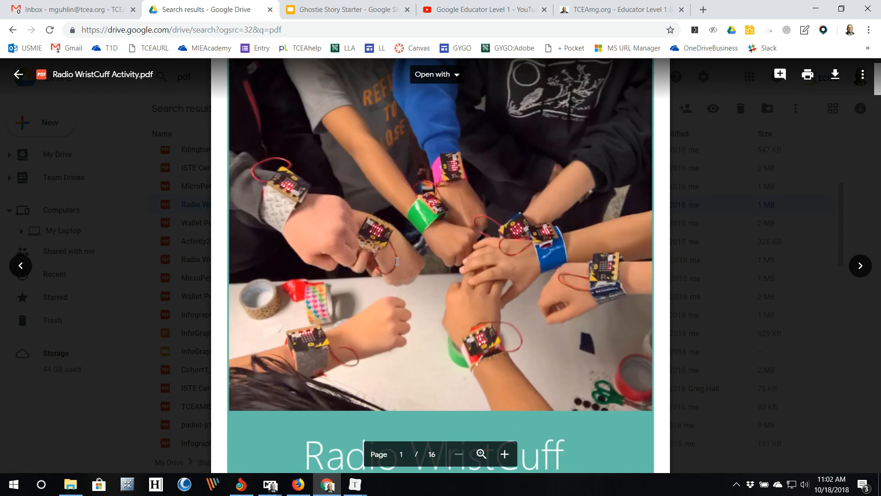
scroll(387, 270, up, 3)
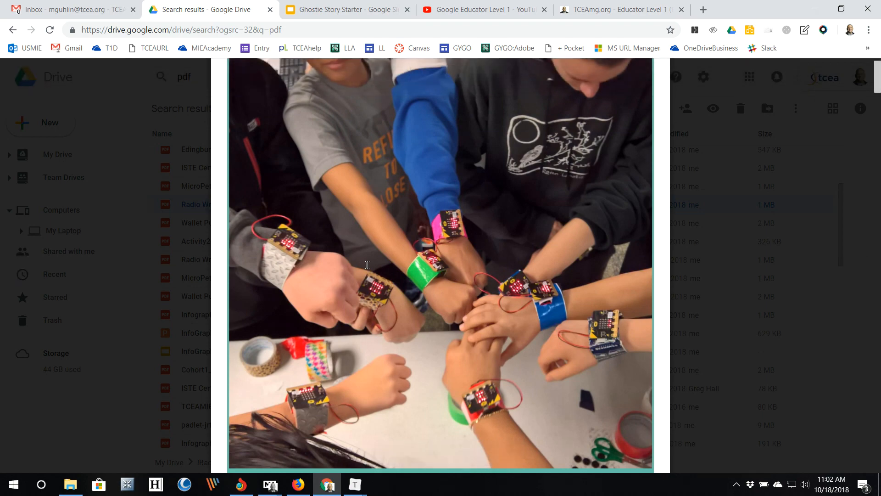
scroll(367, 265, down, 10)
scroll(350, 285, down, 15)
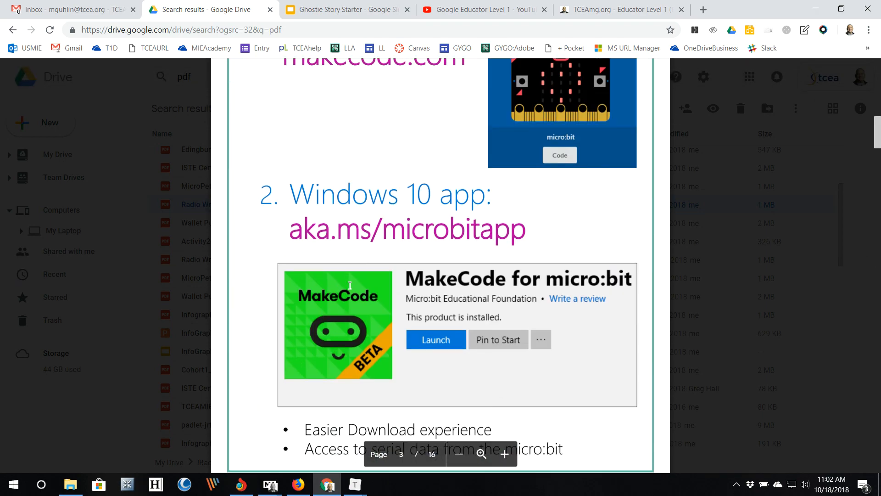
drag(876, 145, 869, 82)
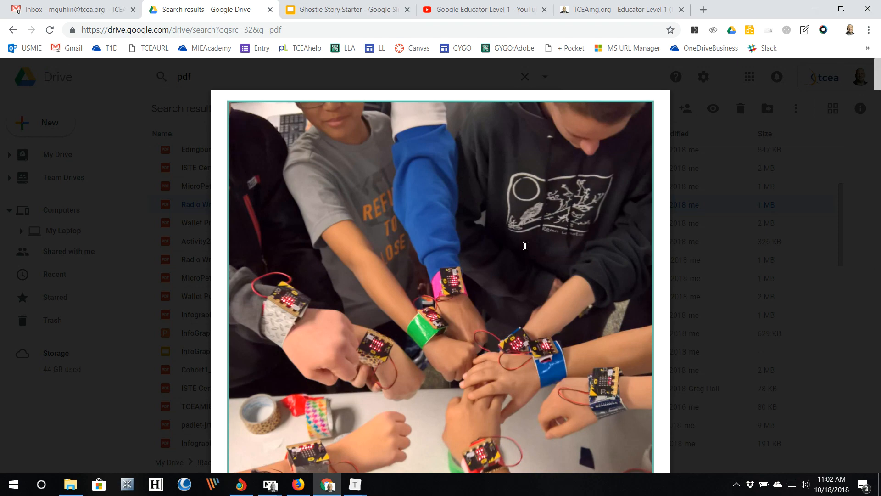
scroll(526, 256, down, 6)
scroll(381, 303, up, 3)
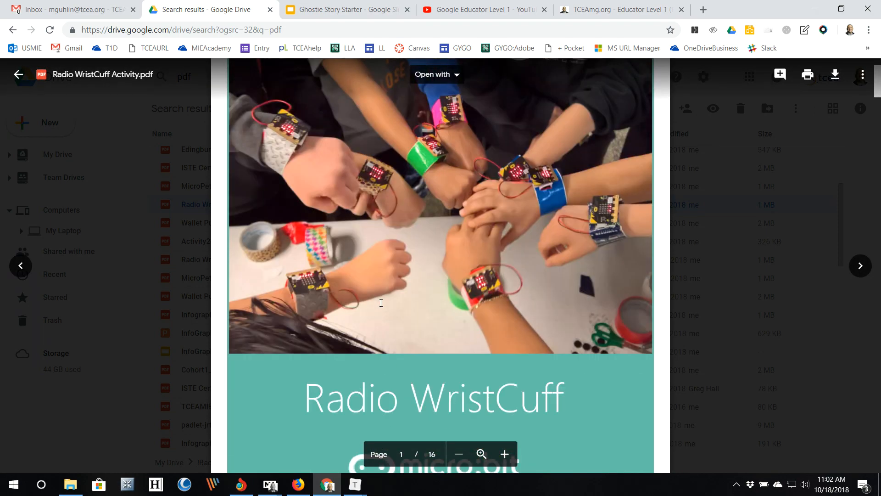
scroll(381, 303, up, 3)
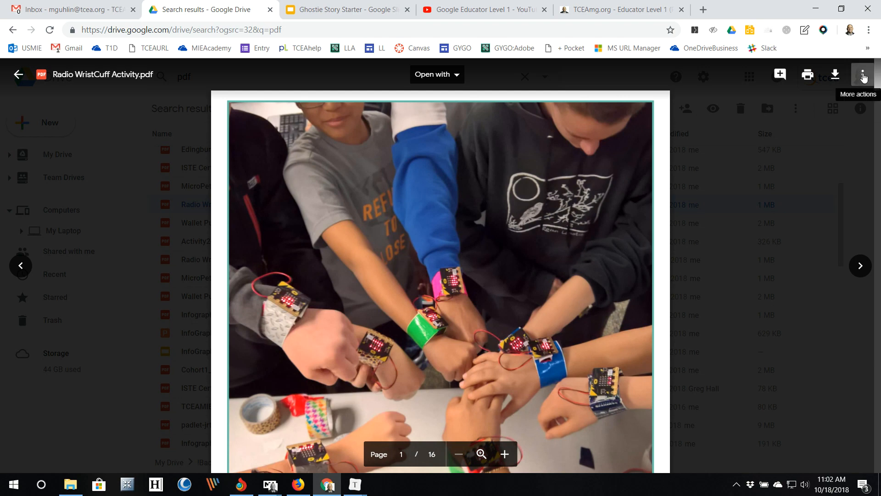
Set the Radio WristCuff Activity PDF's link sharing to "Anyone with the link" with view access and copy its link
click(863, 74)
click(806, 102)
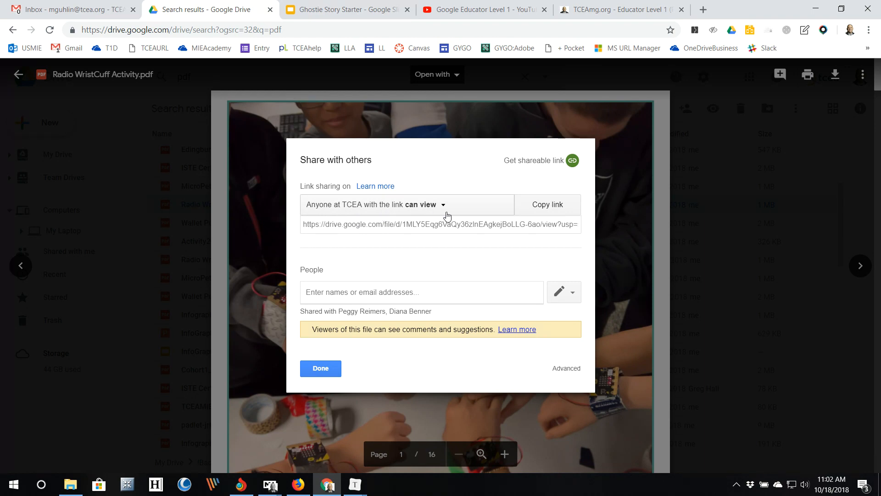
click(448, 214)
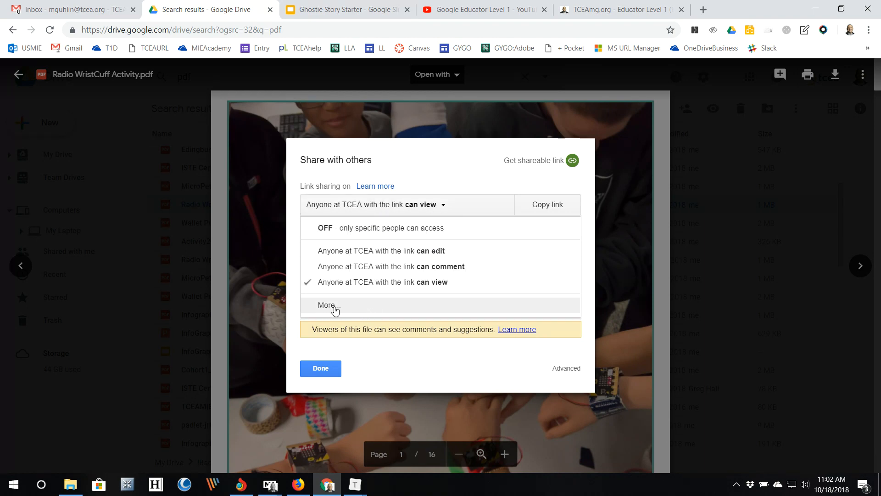
click(335, 311)
click(314, 202)
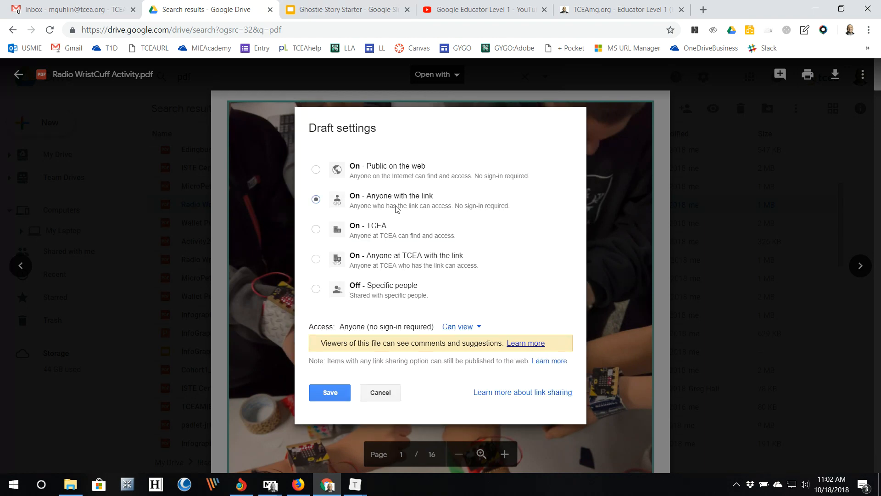
click(335, 393)
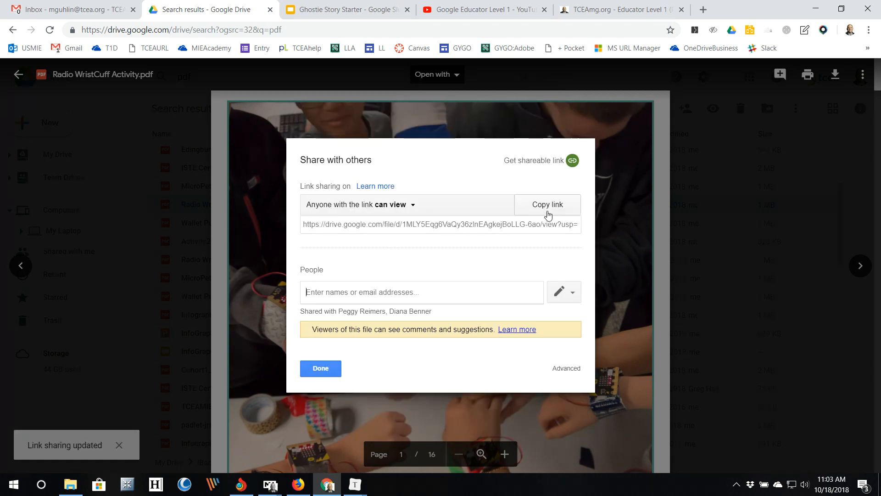
click(549, 207)
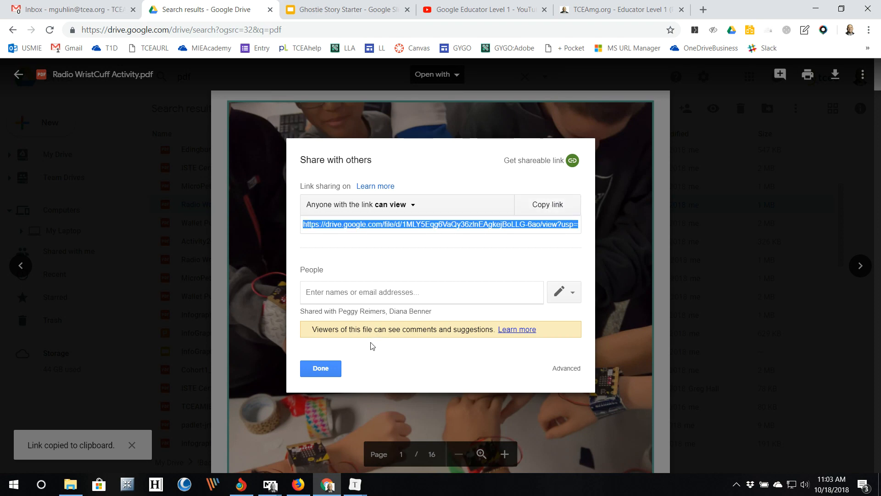
Add a colleague as recipient of the PDF with a greeting, the note "Please find that Micro:bit activity we discussed earlier today. Thanks," and the sender's name
click(326, 288)
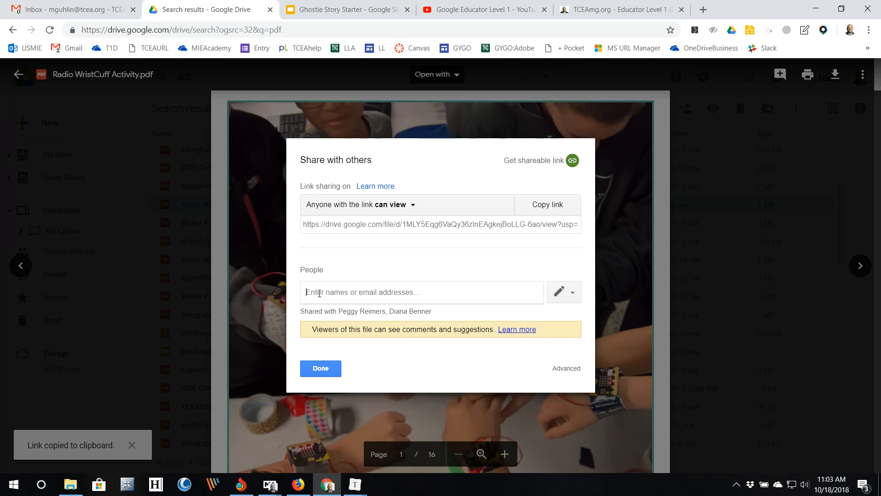
text(preimer)
key(Return)
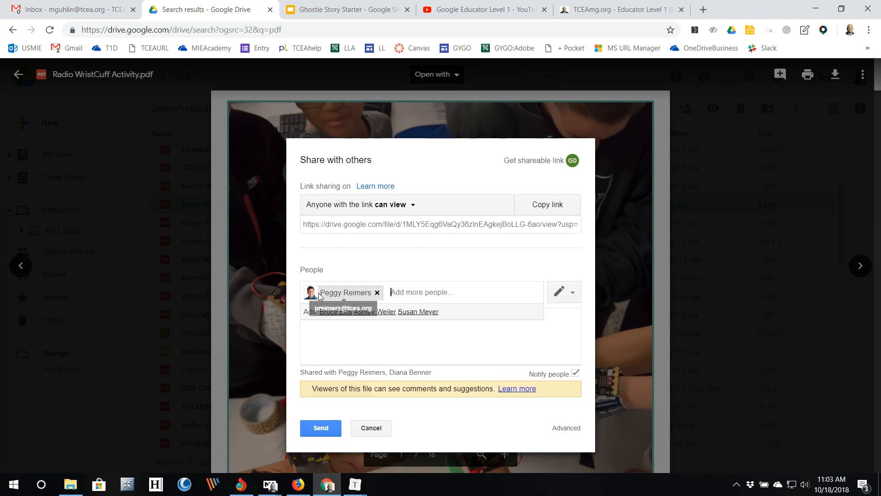
click(363, 313)
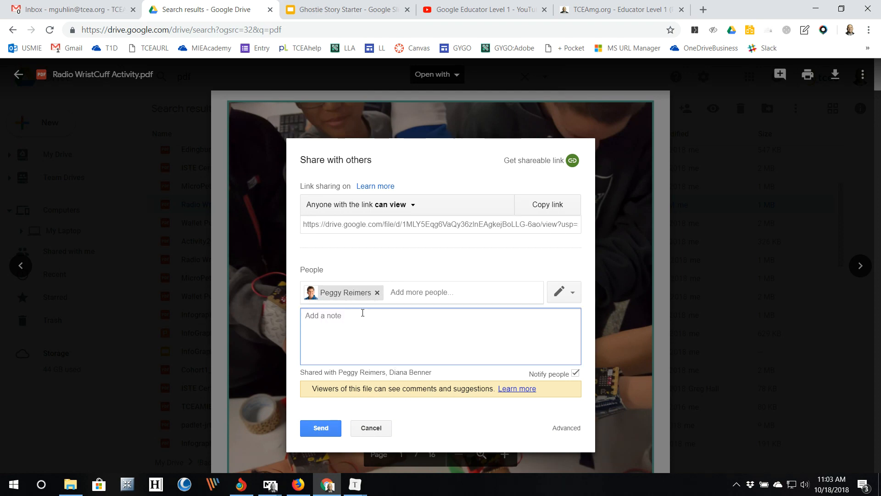
text(Hi, Peggy! Plaes)
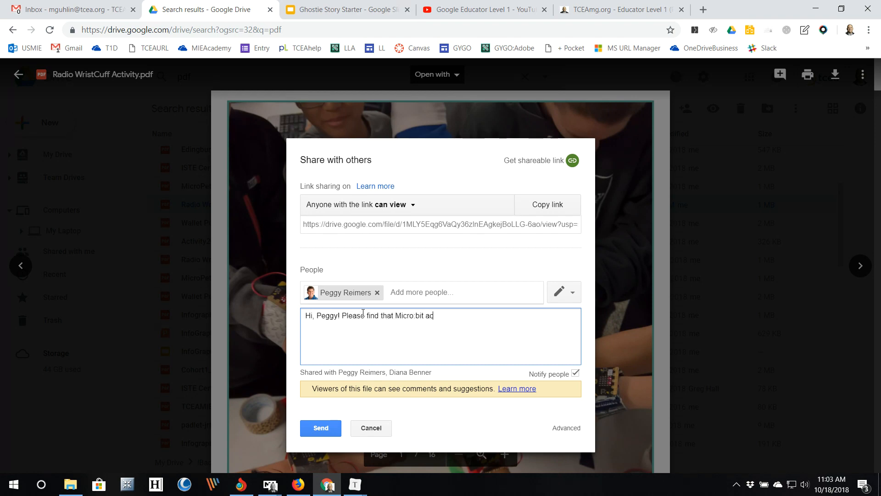
text(ty we discussed earlier today.)
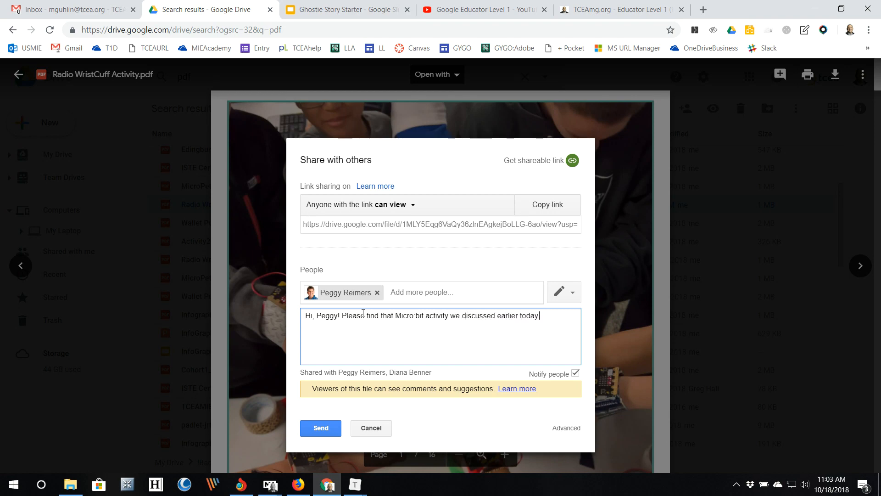
key(Return)
text(Thanks,)
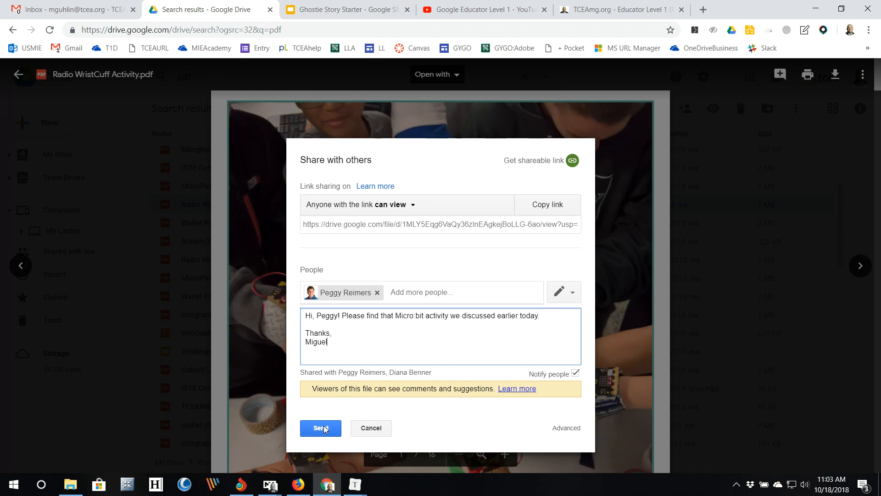
Add the sender's own account as a second recipient, send the sharing invitation and close the PDF preview
click(427, 293)
text(miguel)
key(Return)
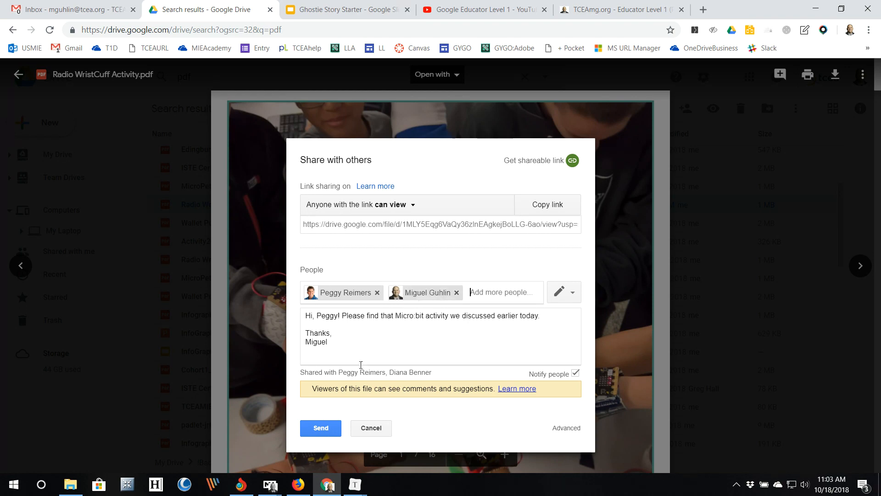
click(321, 428)
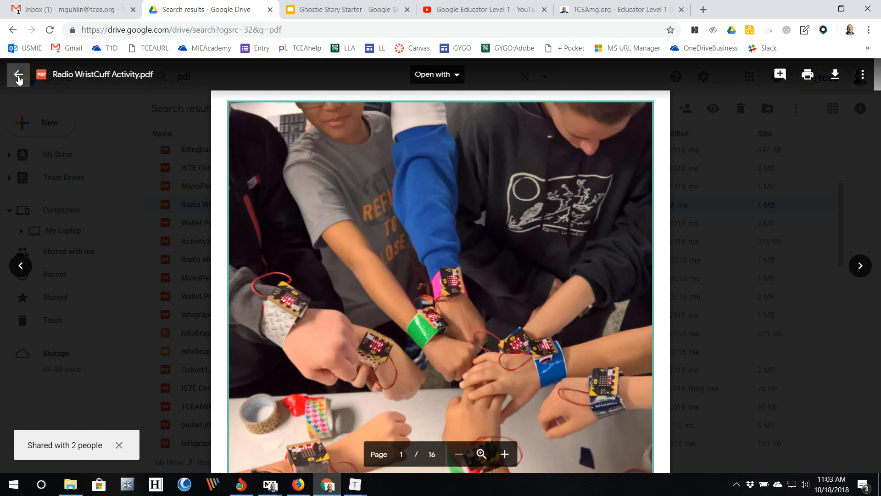
click(15, 75)
Switch to Gmail, open the sharing notification for Radio WristCuff Activity.pdf and review its message and attached file
click(63, 17)
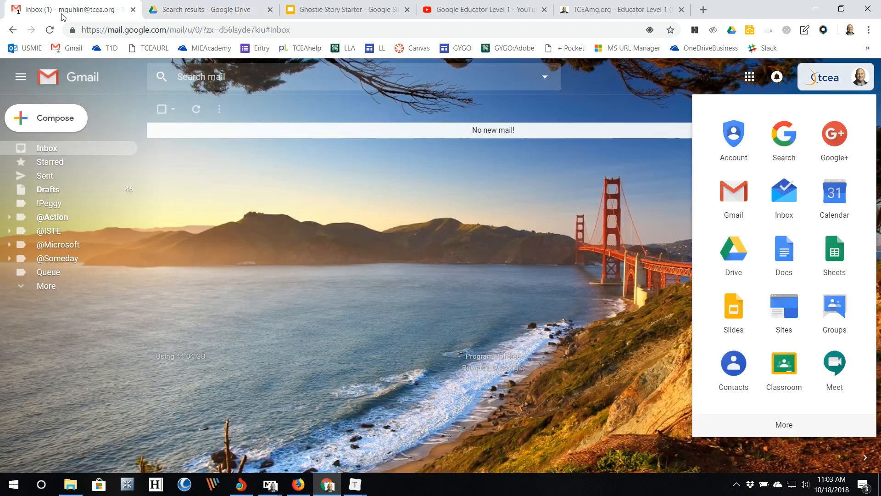
click(408, 169)
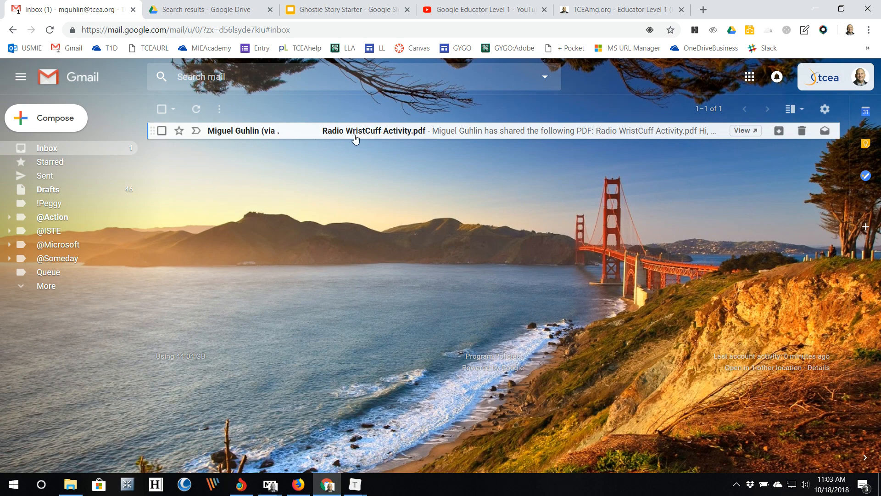
click(391, 134)
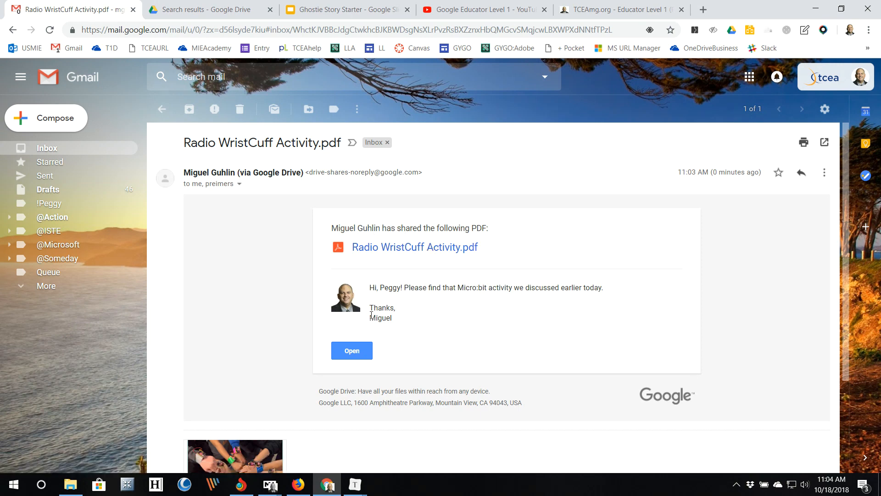
scroll(368, 318, down, 3)
mouse_move(236, 360)
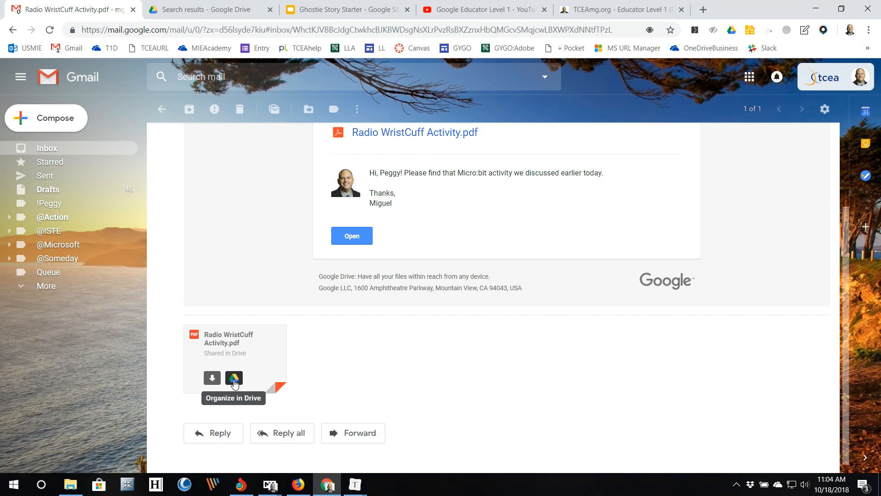
scroll(366, 335, up, 3)
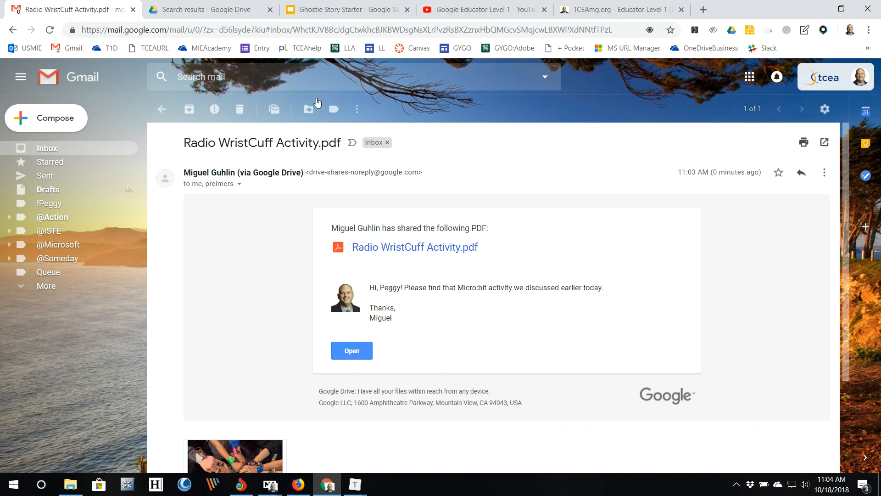
Switch back to Google Drive and go to My Drive
click(212, 11)
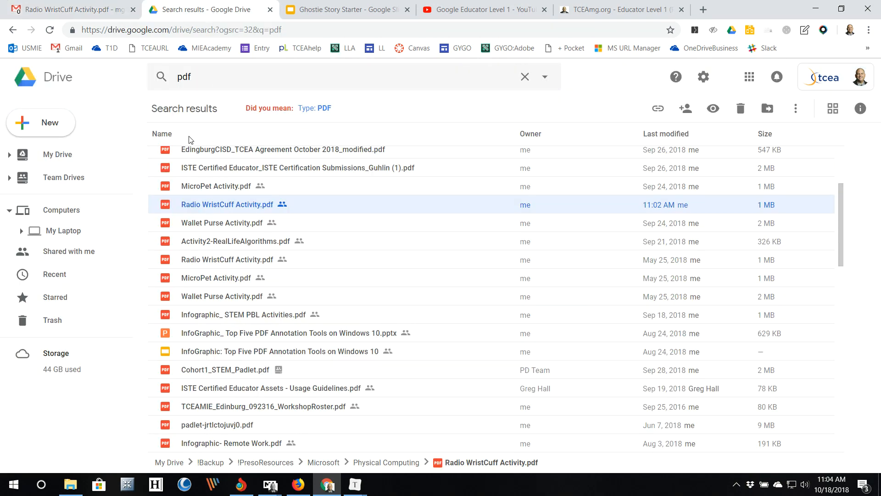
click(90, 158)
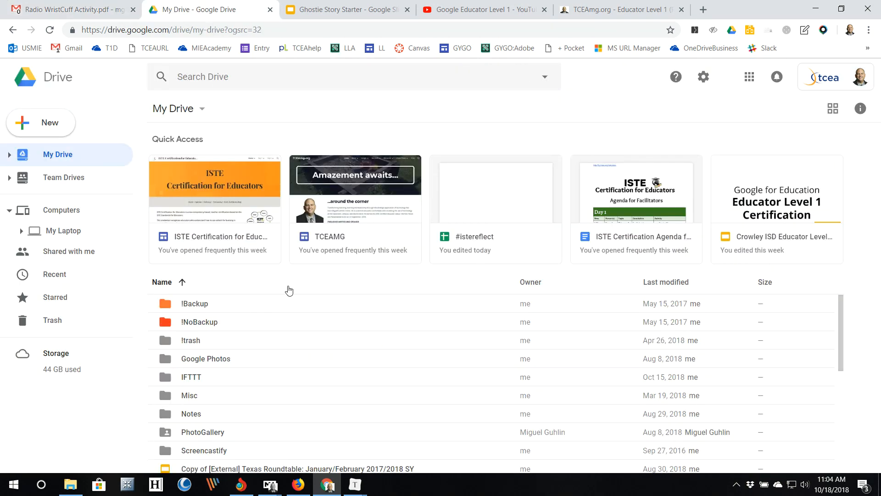
click(44, 125)
click(51, 169)
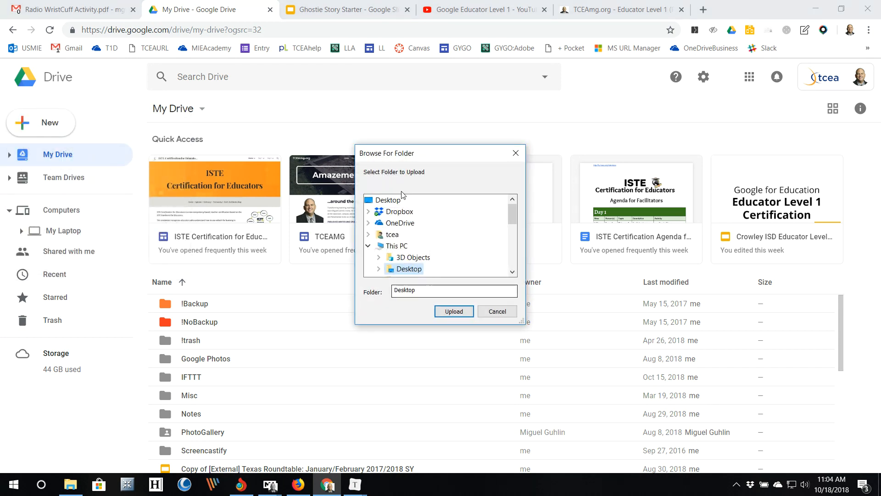
click(497, 311)
Create a new folder named "1 ExploringDrive" in My Drive
click(44, 129)
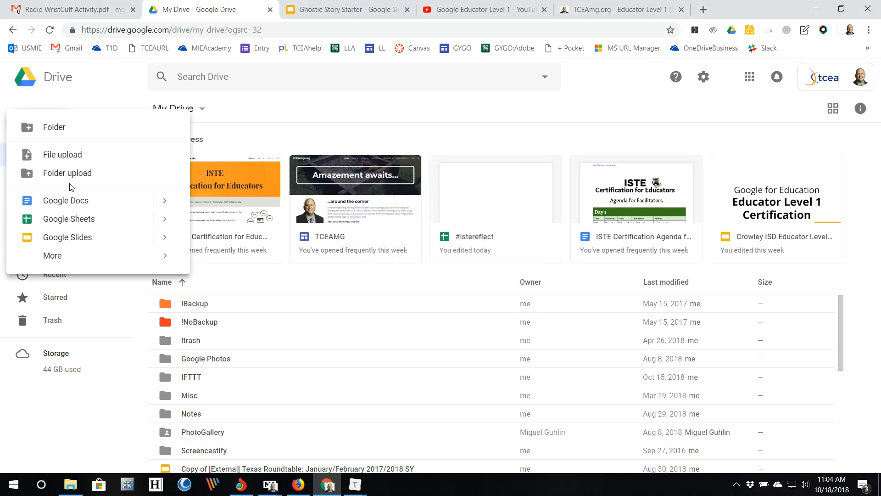
click(74, 131)
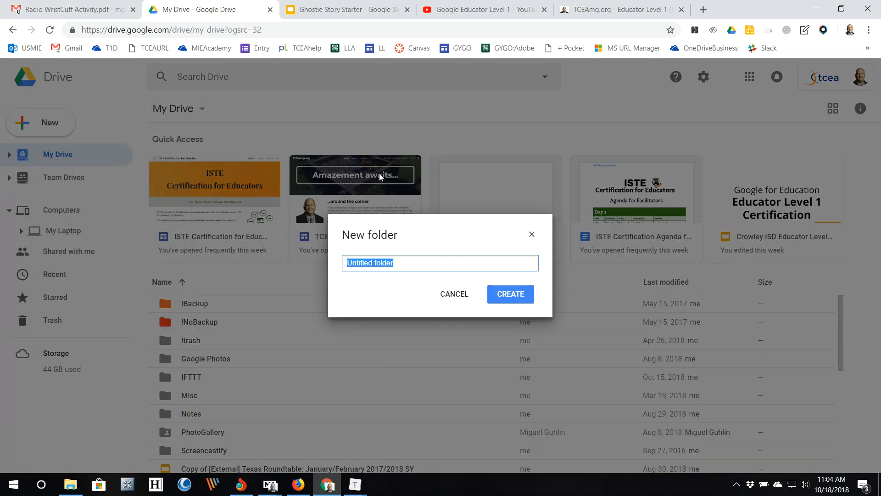
text(1 )
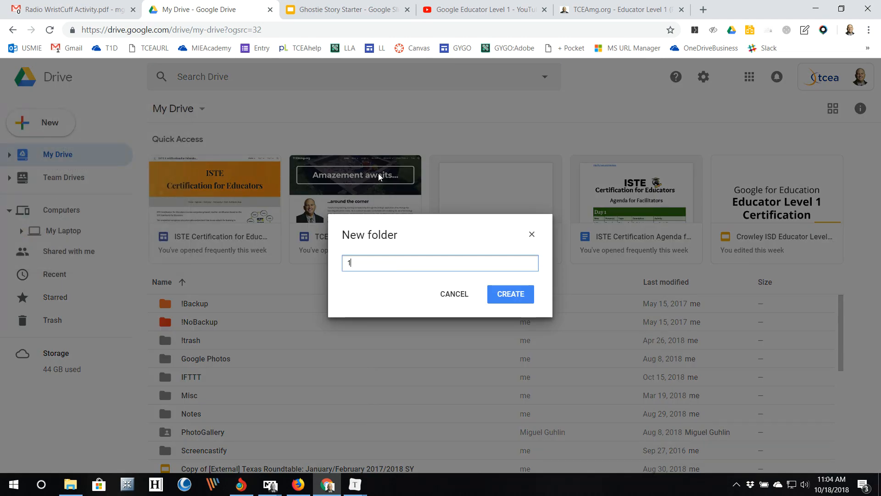
text(ExploringDrive)
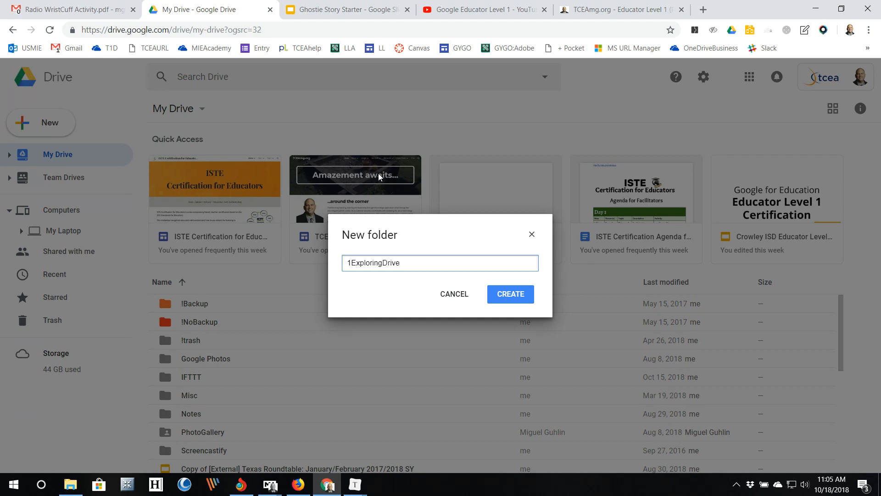
click(352, 264)
click(510, 297)
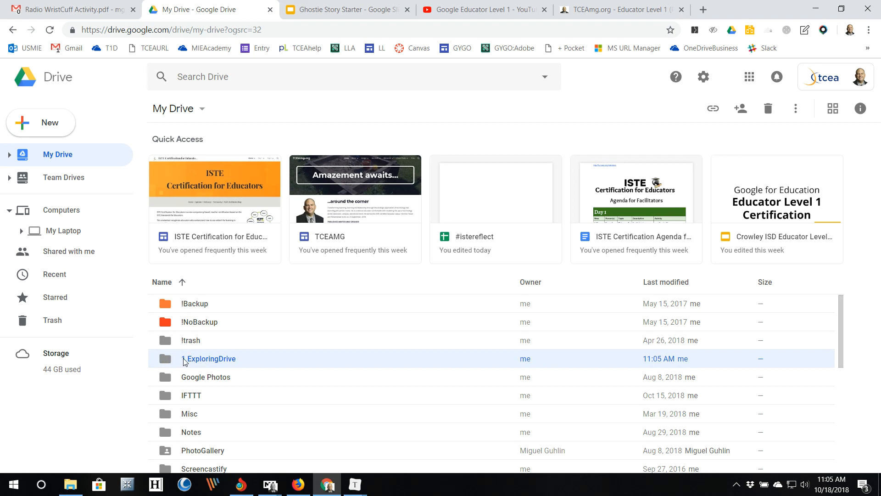
Open the 1 ExploringDrive folder and create a subfolder named "2018-2019" in it
double_click(168, 359)
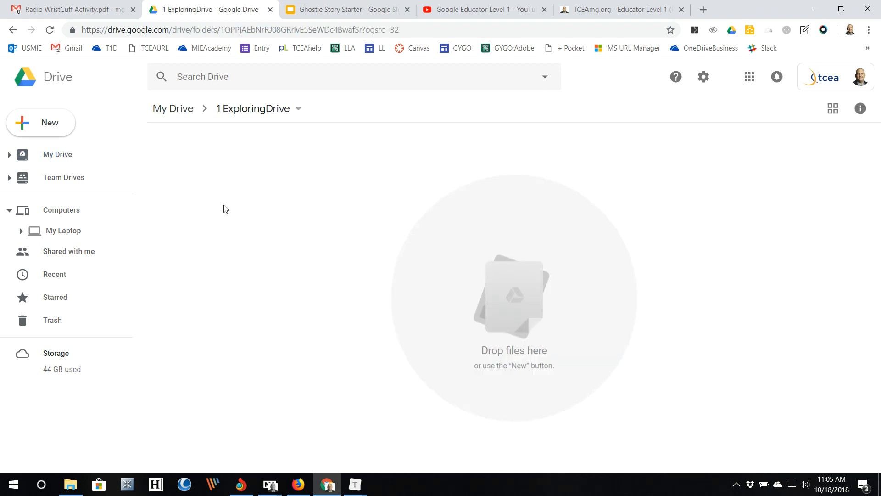
click(68, 130)
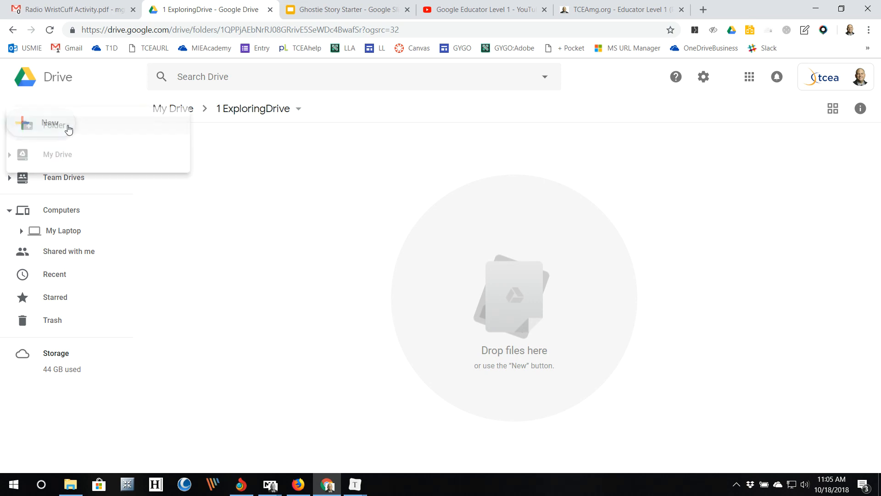
click(69, 130)
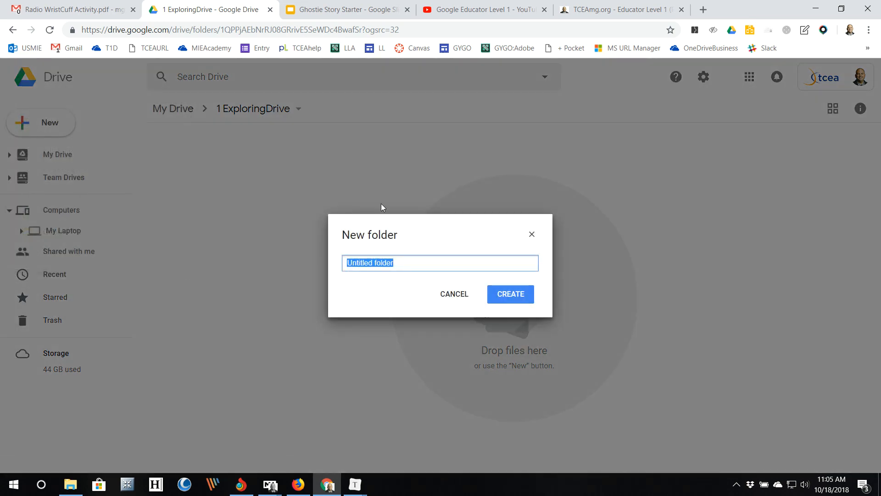
text(2018-2019)
key(Return)
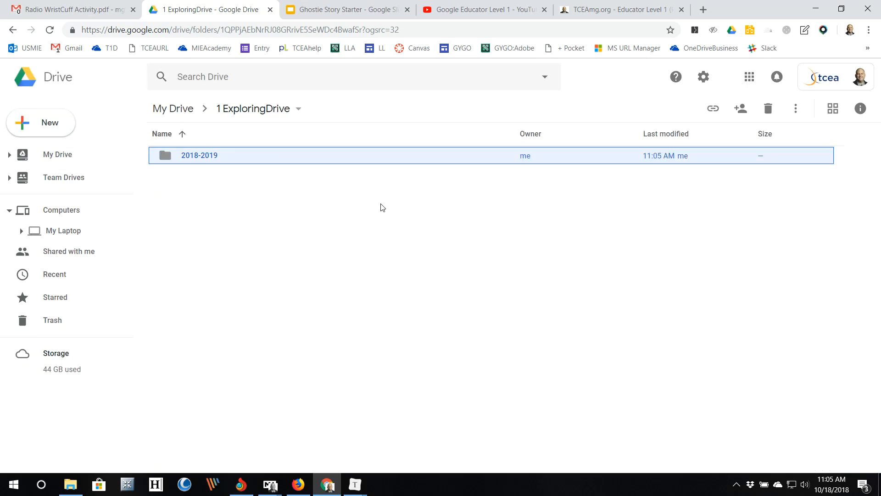
Open the 2018-2019 folder and create a subfolder named "Memos" in it
double_click(209, 155)
click(53, 124)
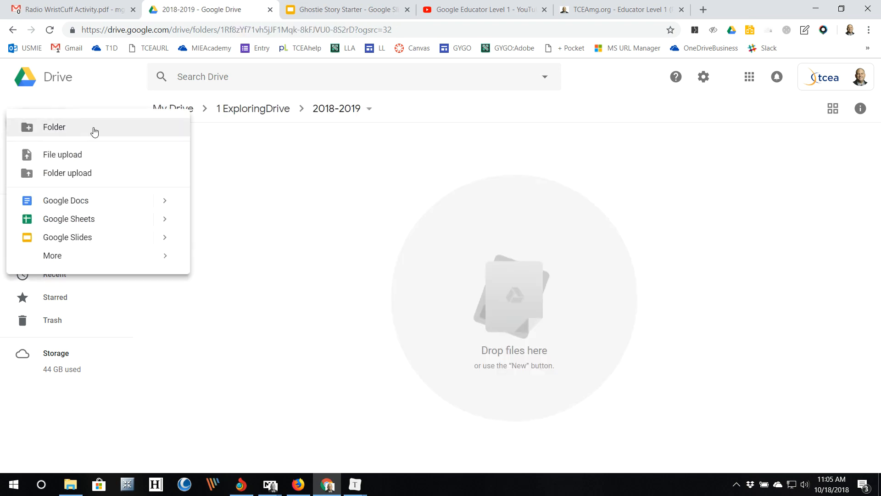
click(94, 129)
text(Stations)
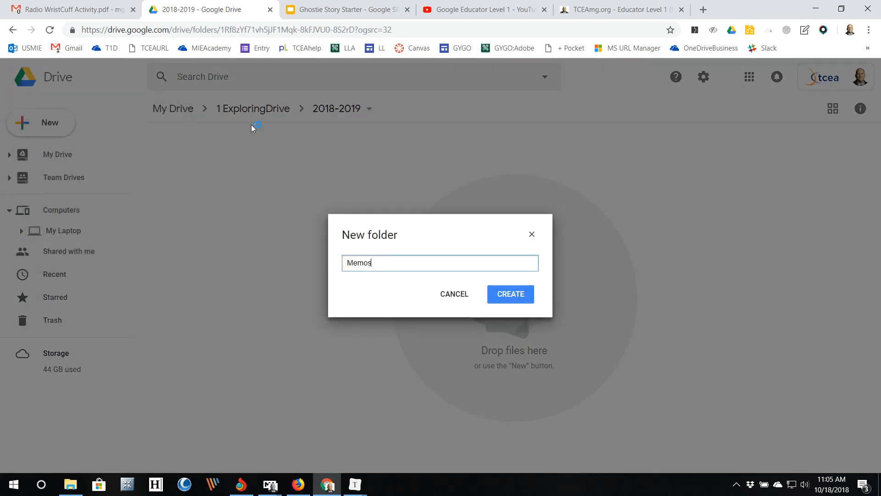
key(Return)
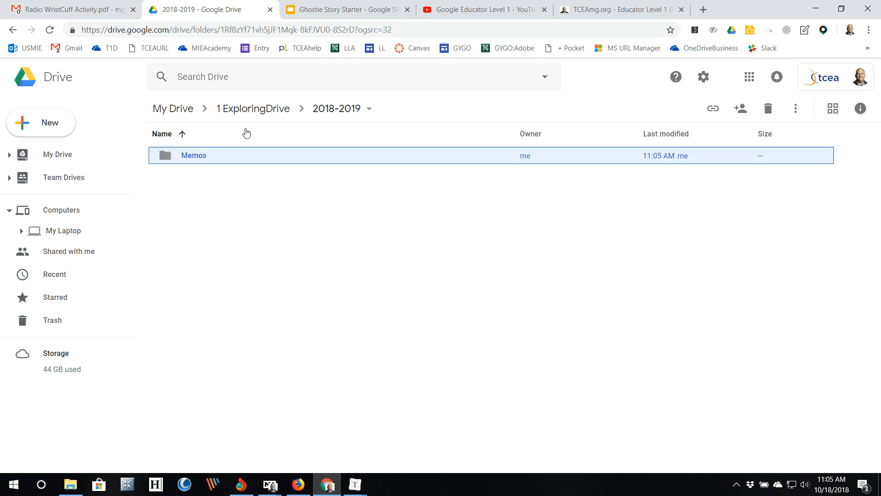
Create another subfolder named "NewsBulletin" in the 2018-2019 folder
click(59, 122)
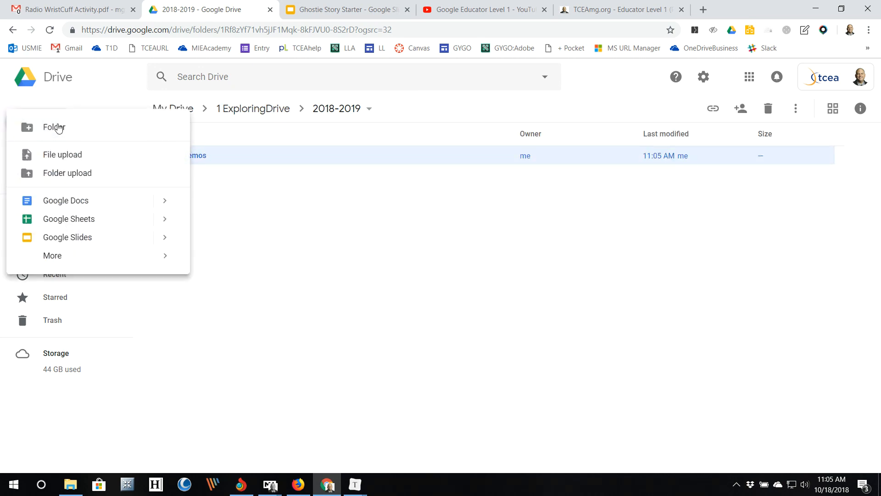
click(60, 126)
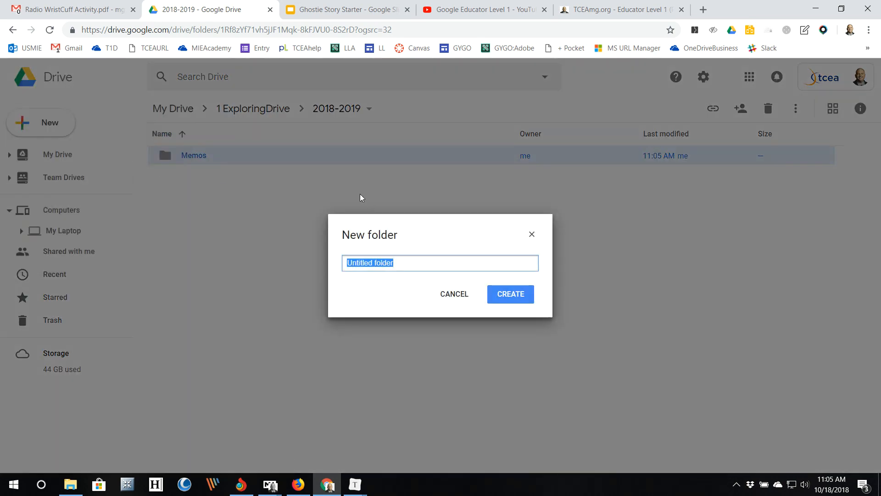
text(N)
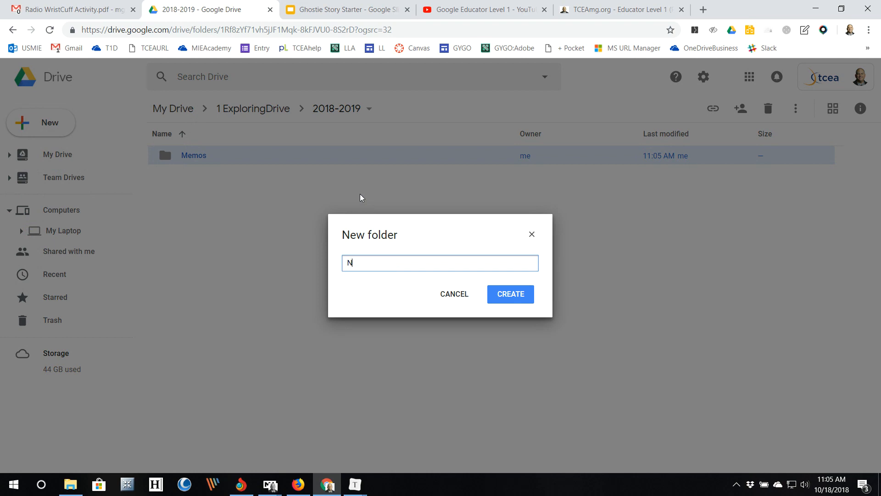
text(ewsBulletin)
key(Return)
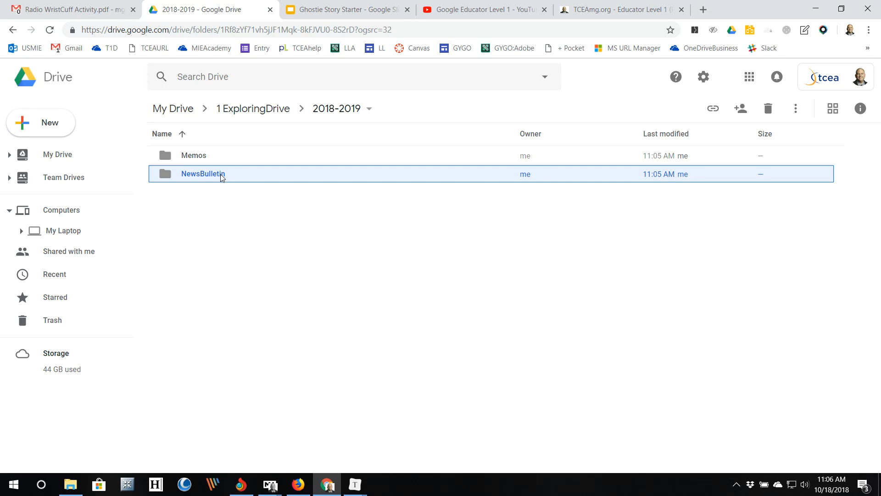
Remove the NewsBulletin folder from the 2018-2019 folder
click(201, 175)
right_click(216, 176)
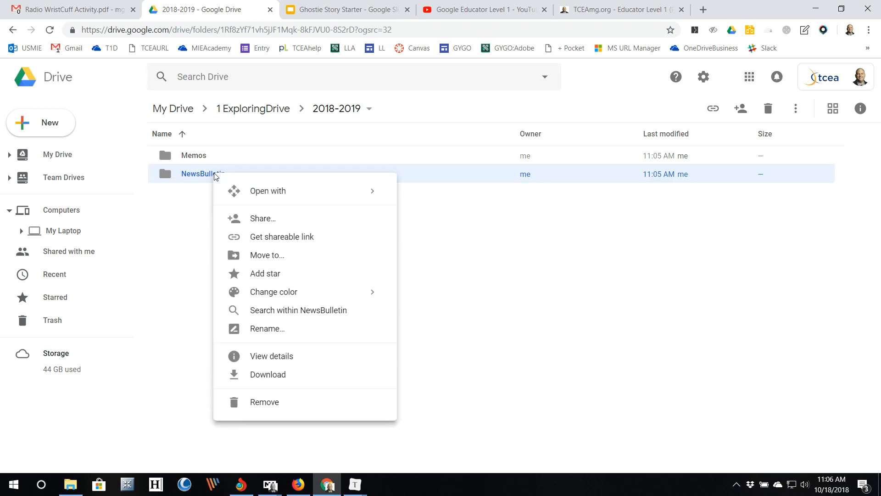
click(329, 408)
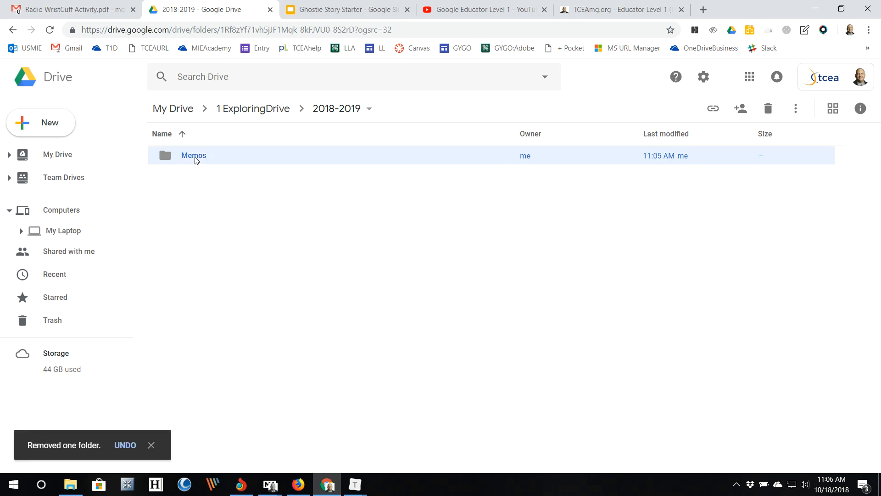
click(10, 155)
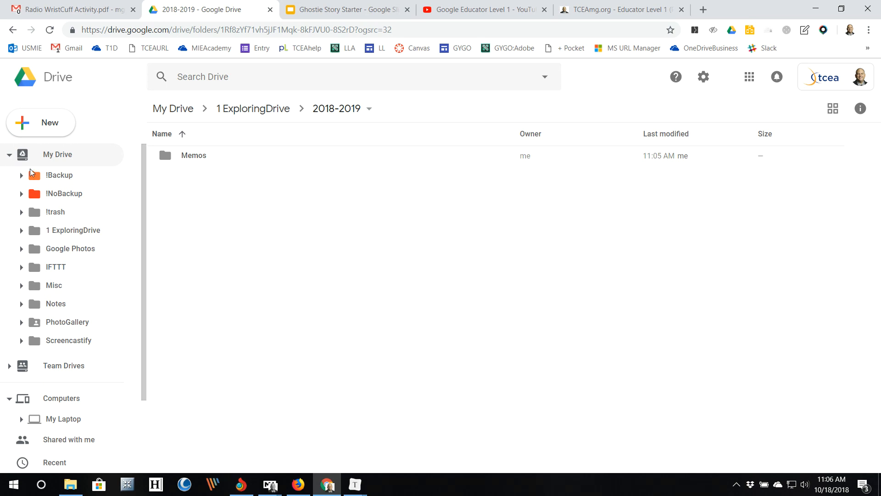
click(167, 157)
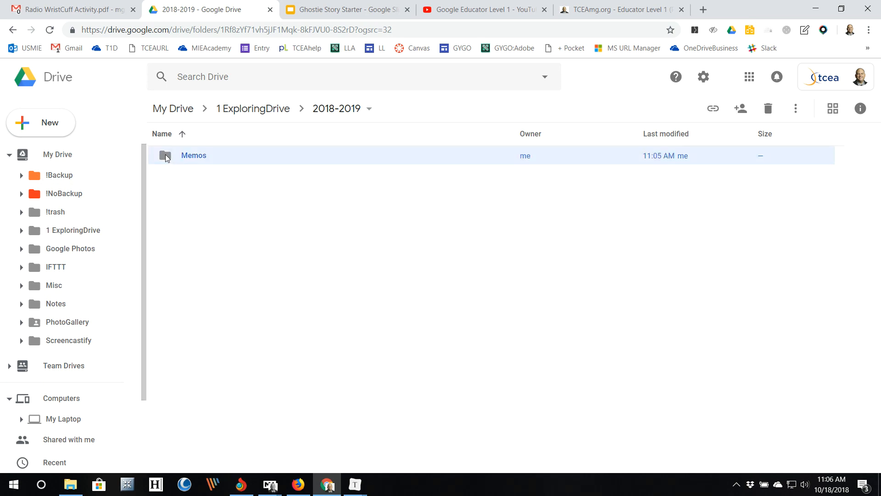
drag(165, 154, 103, 212)
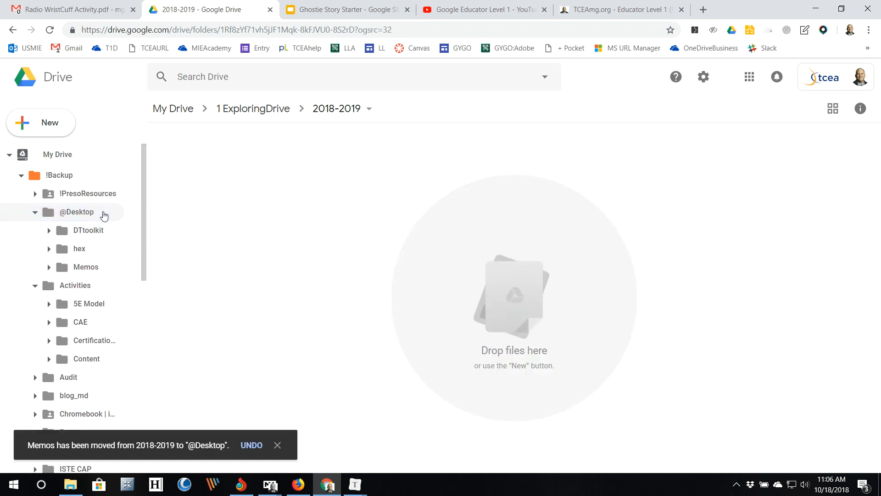
click(83, 214)
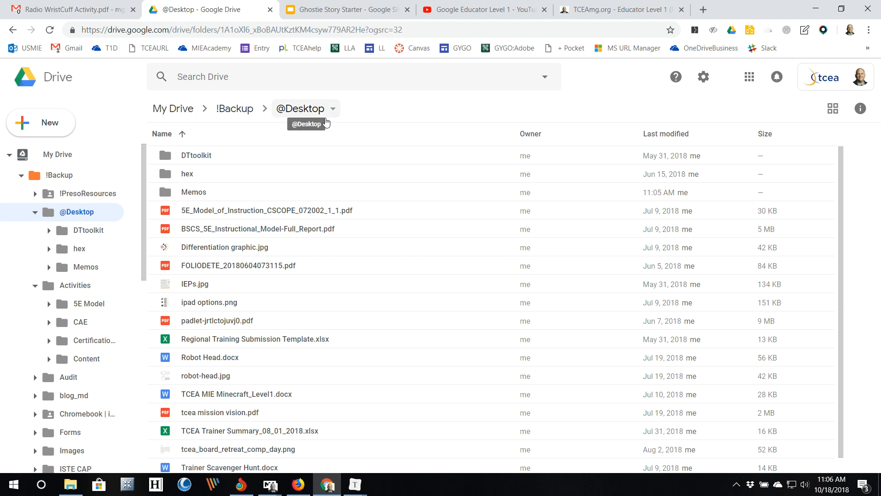
click(192, 195)
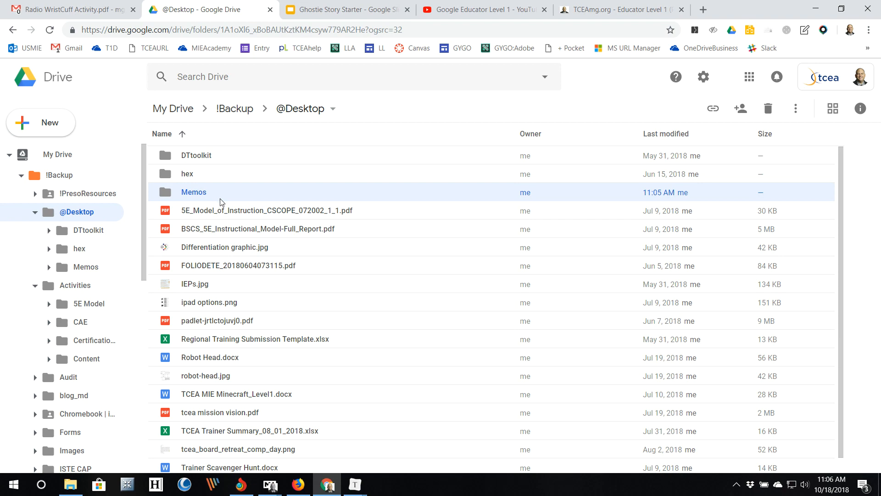
click(214, 216)
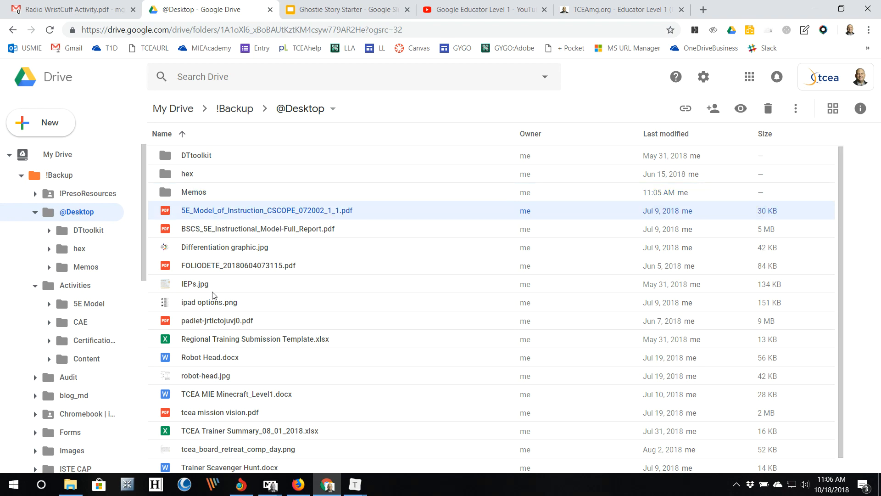
shift+click(208, 375)
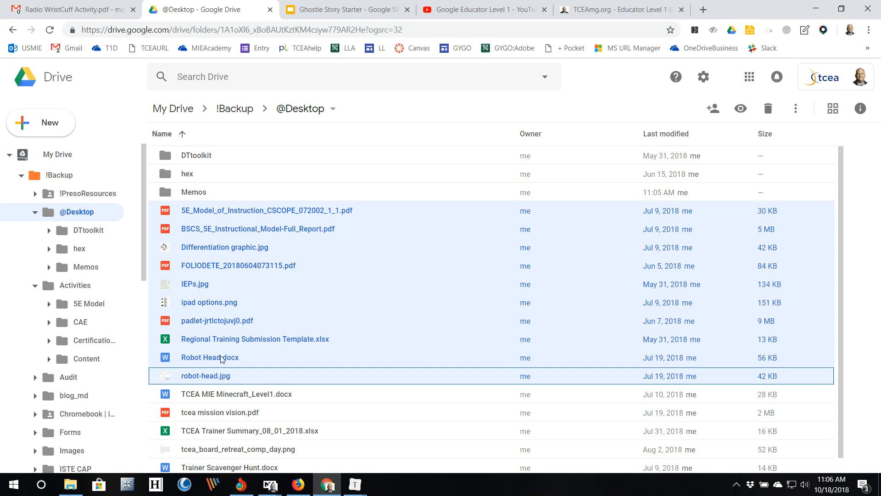
drag(218, 211, 202, 195)
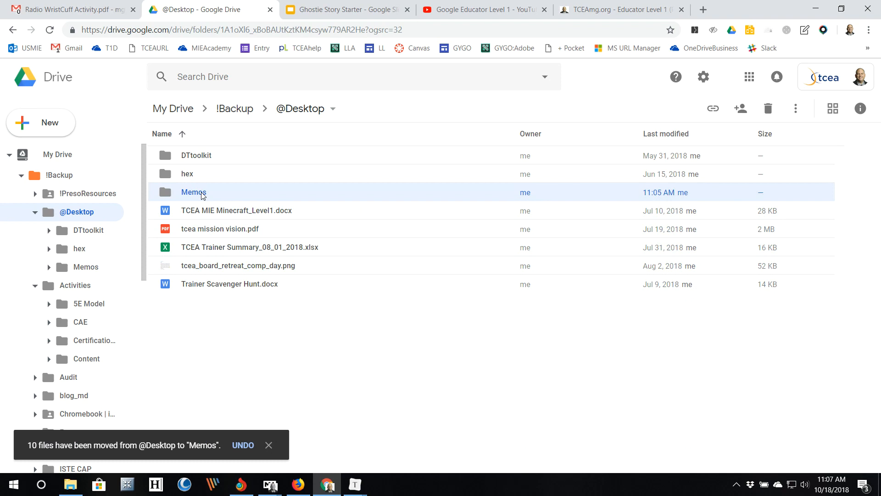
click(212, 211)
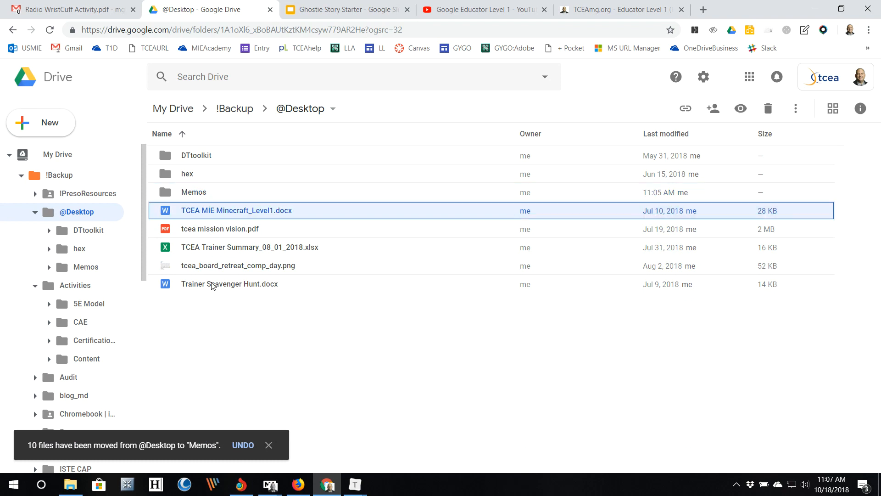
shift+click(210, 282)
drag(202, 212, 196, 194)
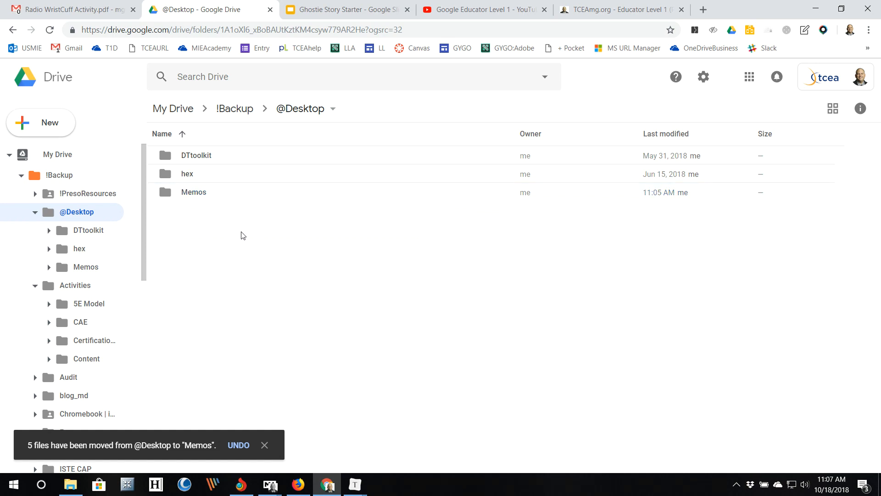
drag(166, 197, 73, 306)
drag(79, 323, 163, 195)
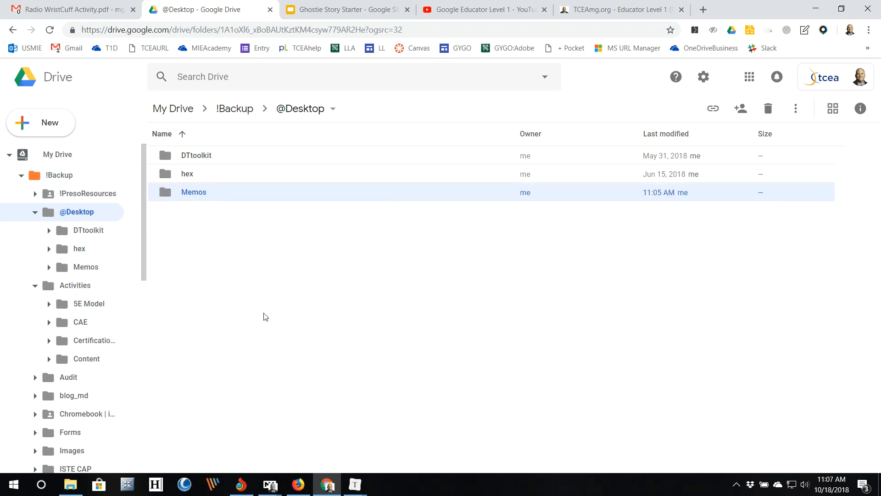